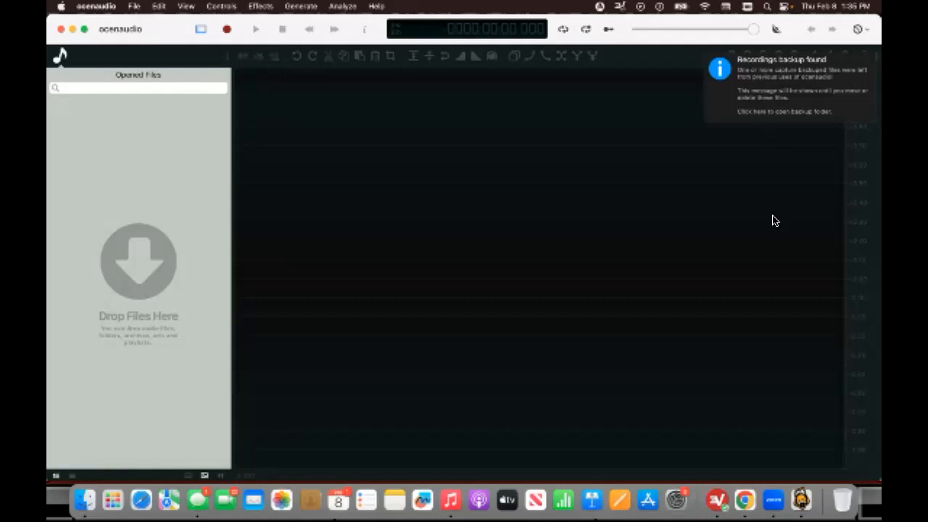
Record a new mono, 44100 Hz, 16-bit audio clip and stop the recording.
{"action": "left_click", "coordinate": [227, 29]}
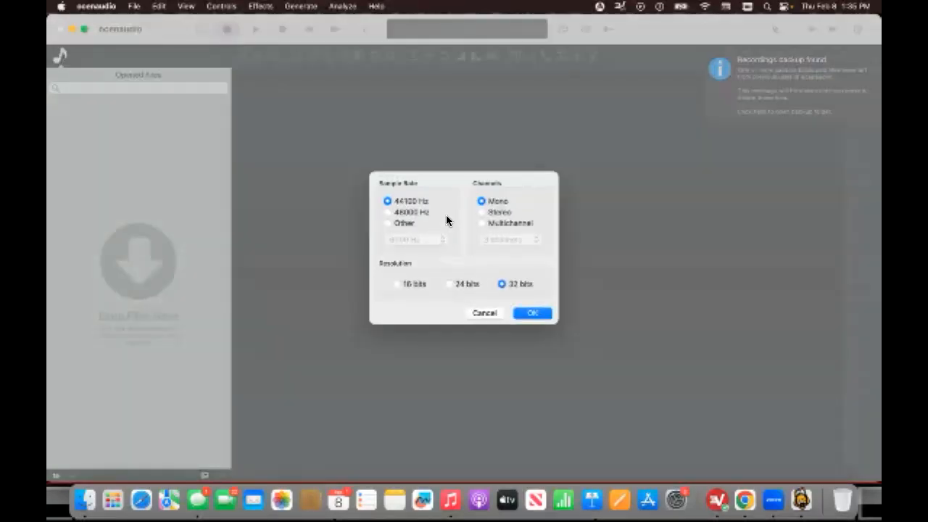
{"action": "left_click", "coordinate": [396, 283]}
{"action": "left_click", "coordinate": [540, 317]}
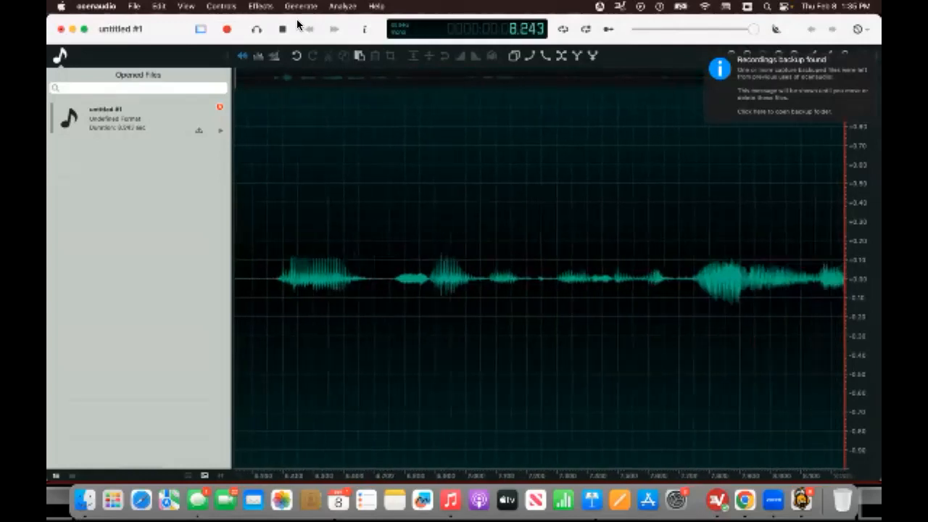
{"action": "left_click", "coordinate": [284, 30]}
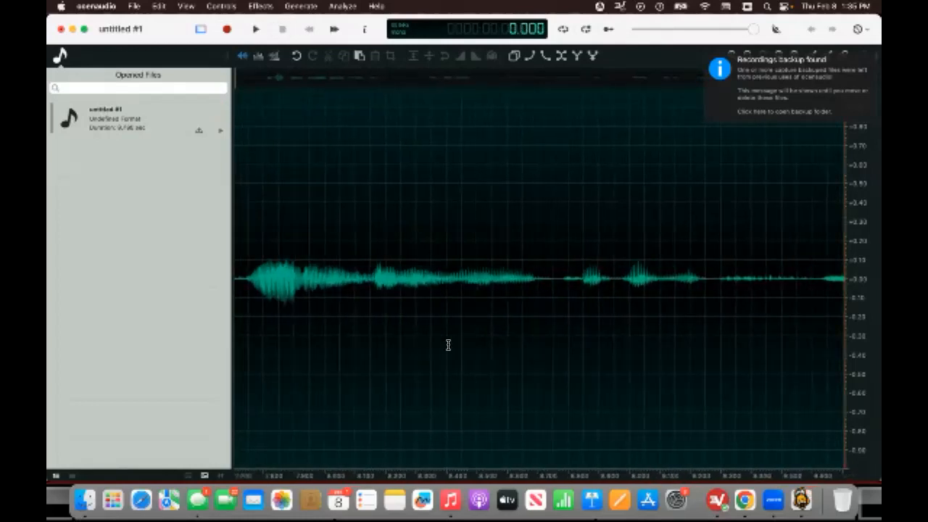
Select the whole recording and apply the Expander dynamics effect with its threshold raised.
{"action": "left_click", "coordinate": [449, 208]}
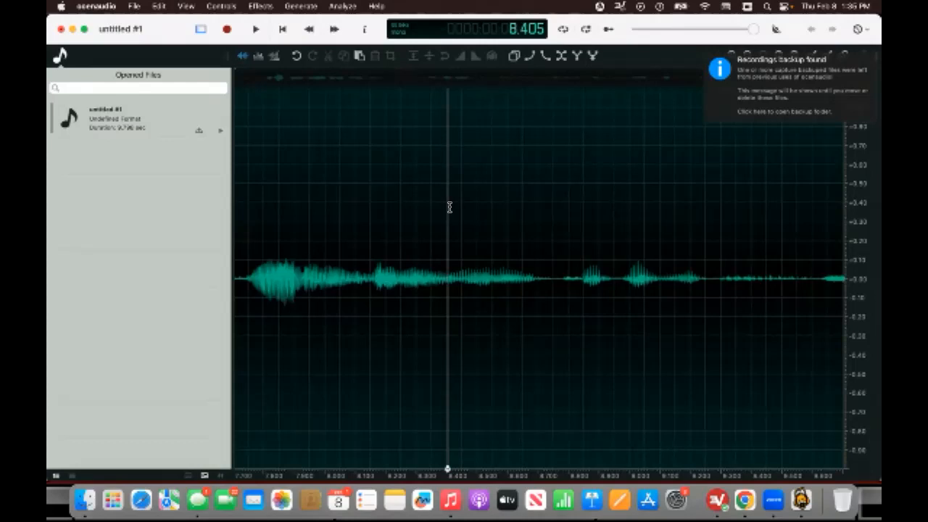
{"action": "key", "text": "super+a"}
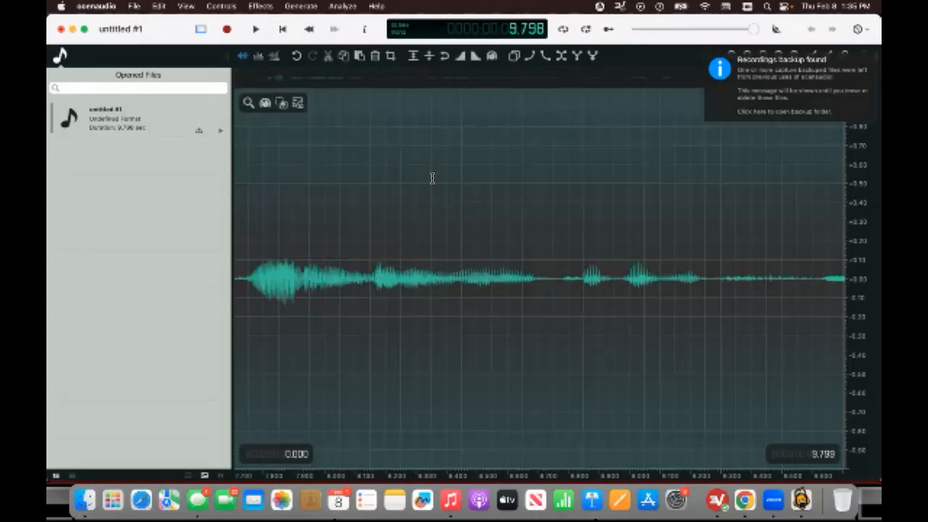
{"action": "left_click", "coordinate": [262, 9]}
{"action": "mouse_move", "coordinate": [313, 130]}
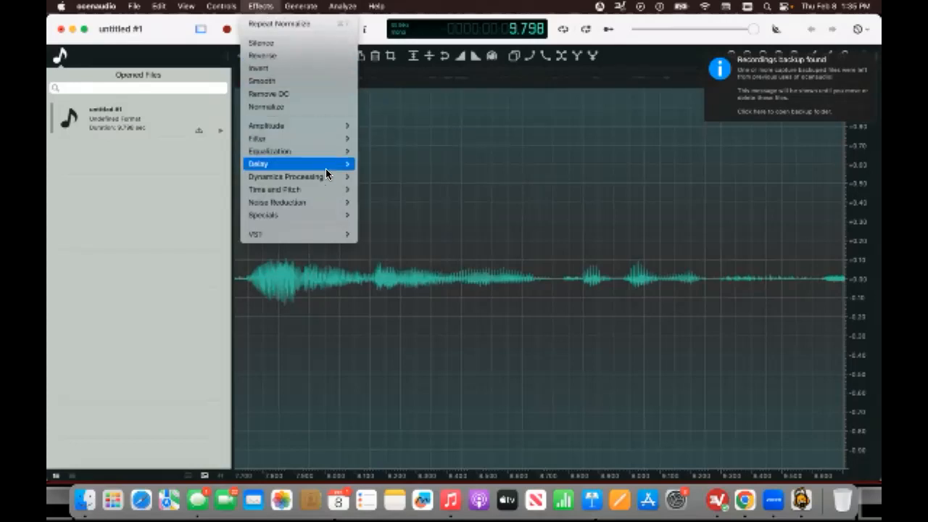
{"action": "mouse_move", "coordinate": [331, 175]}
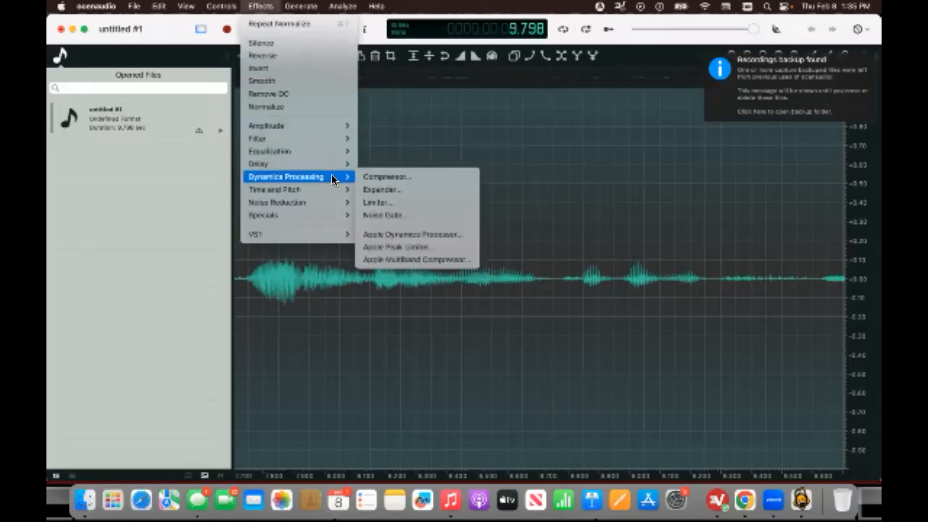
{"action": "left_click", "coordinate": [380, 176]}
{"action": "left_click_drag", "start_coordinate": [473, 143], "coordinate": [494, 151]}
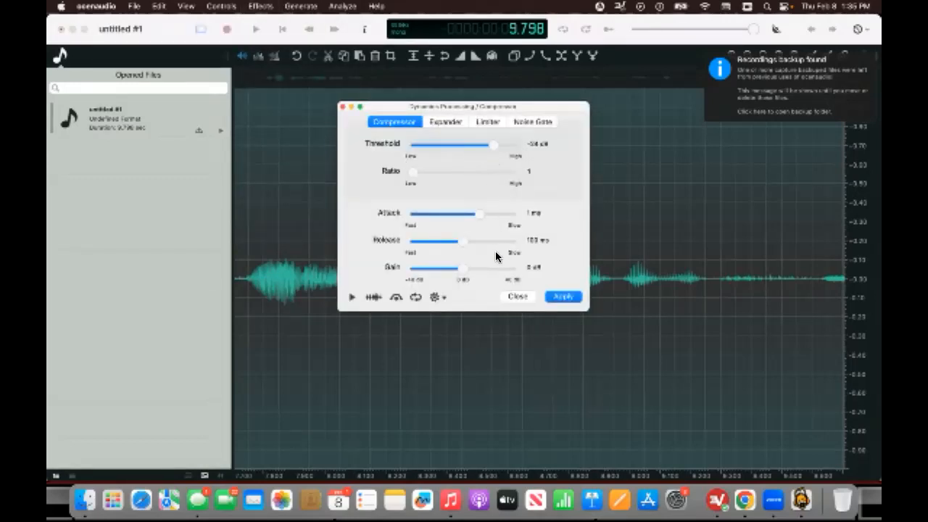
{"action": "left_click", "coordinate": [445, 123]}
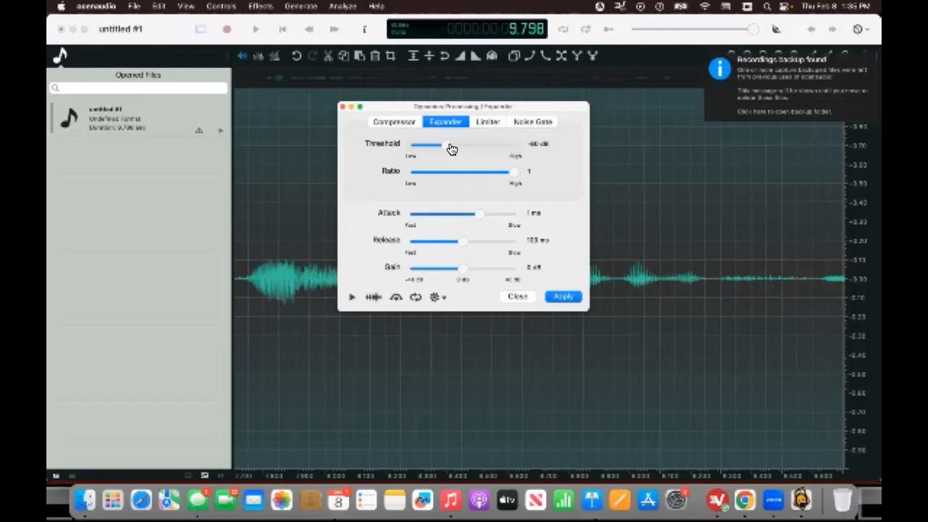
{"action": "left_click_drag", "start_coordinate": [448, 147], "coordinate": [481, 148]}
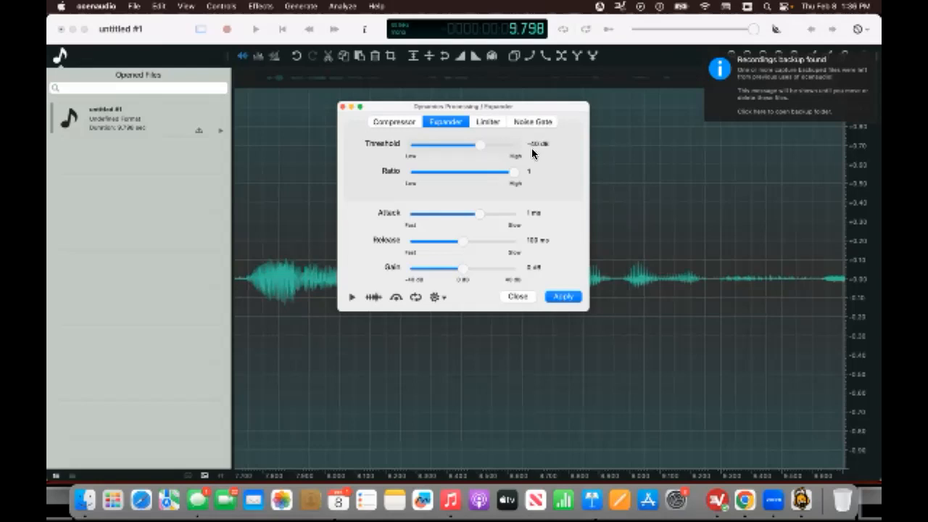
{"action": "left_click", "coordinate": [574, 299]}
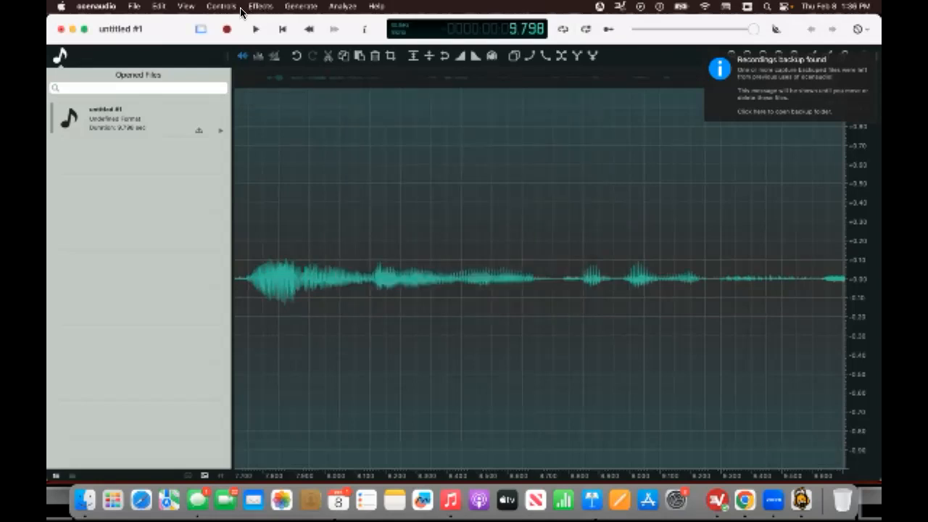
Apply the Compressor dynamics effect to the recording.
{"action": "left_click", "coordinate": [259, 6]}
{"action": "mouse_move", "coordinate": [304, 125]}
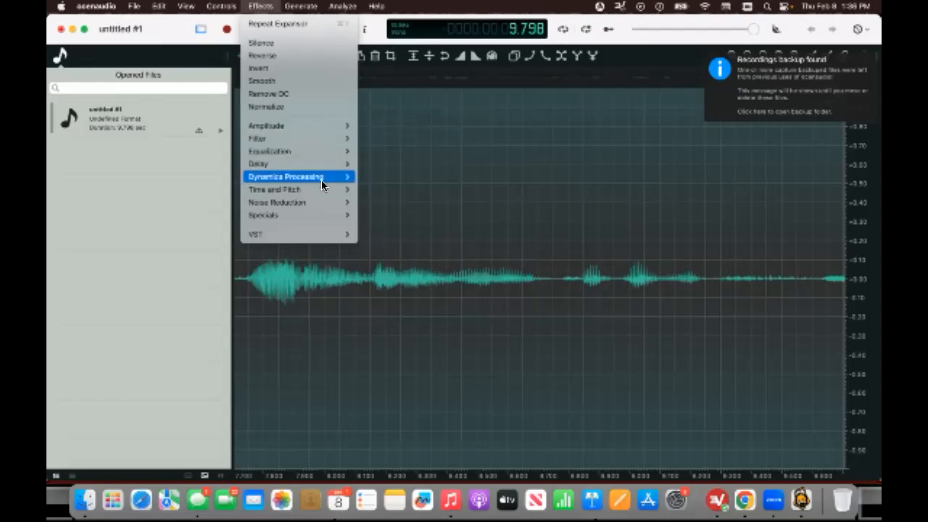
{"action": "mouse_move", "coordinate": [331, 176]}
{"action": "left_click", "coordinate": [383, 175]}
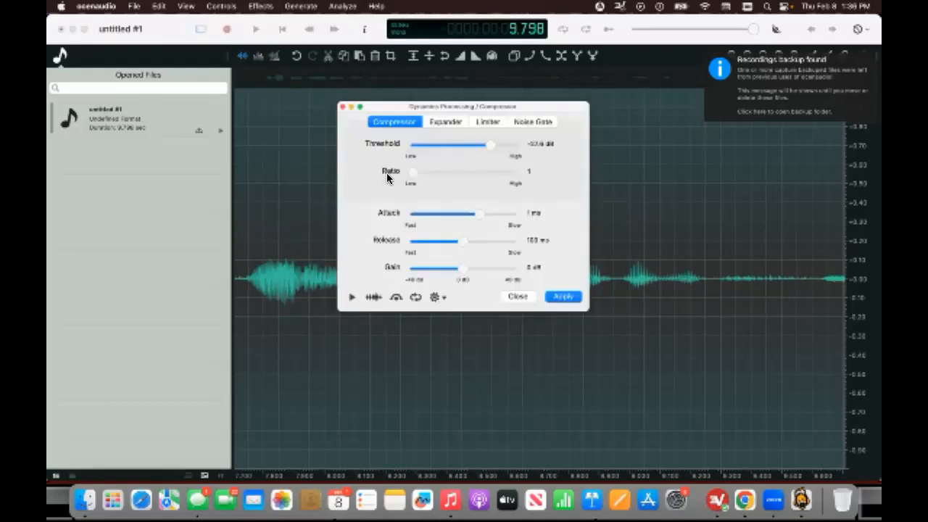
{"action": "left_click", "coordinate": [568, 297]}
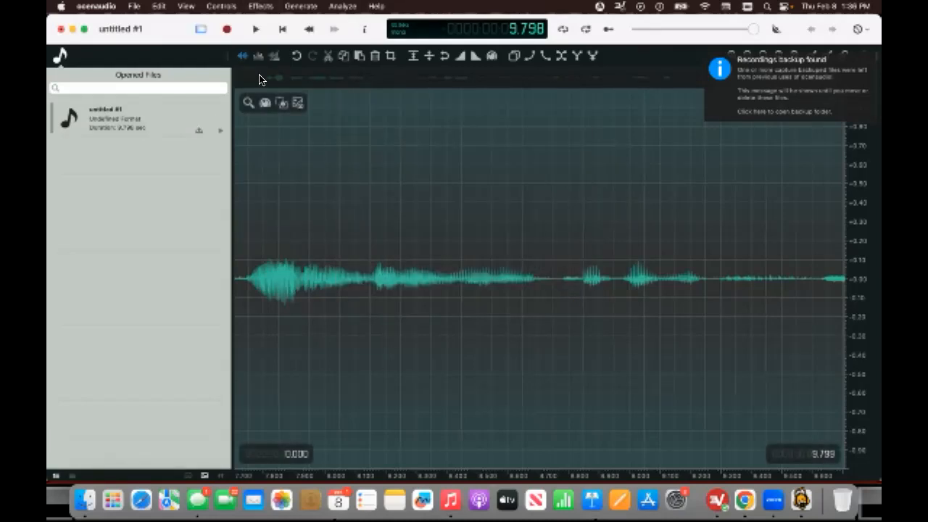
Open the dynamics processing dialog, review the Limiter and Noise Gate tabs, and close it without applying.
{"action": "left_click", "coordinate": [260, 6]}
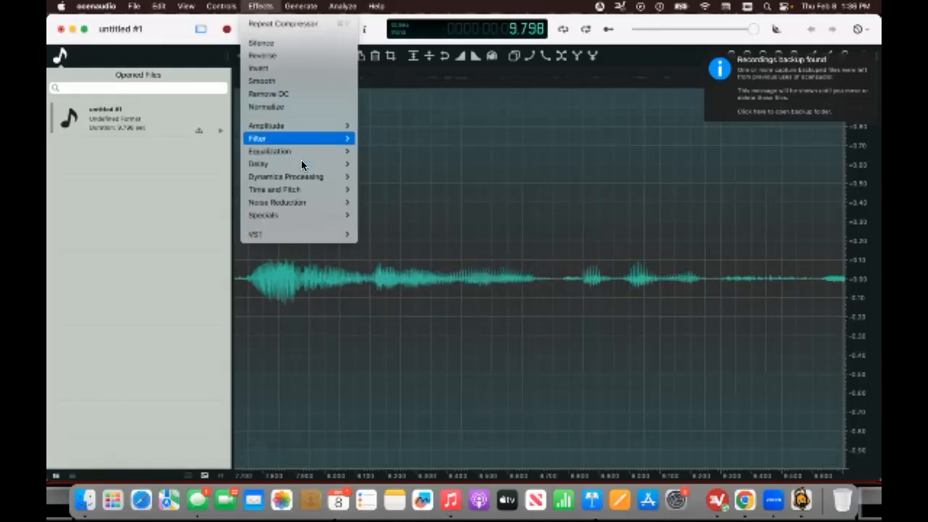
{"action": "mouse_move", "coordinate": [320, 177]}
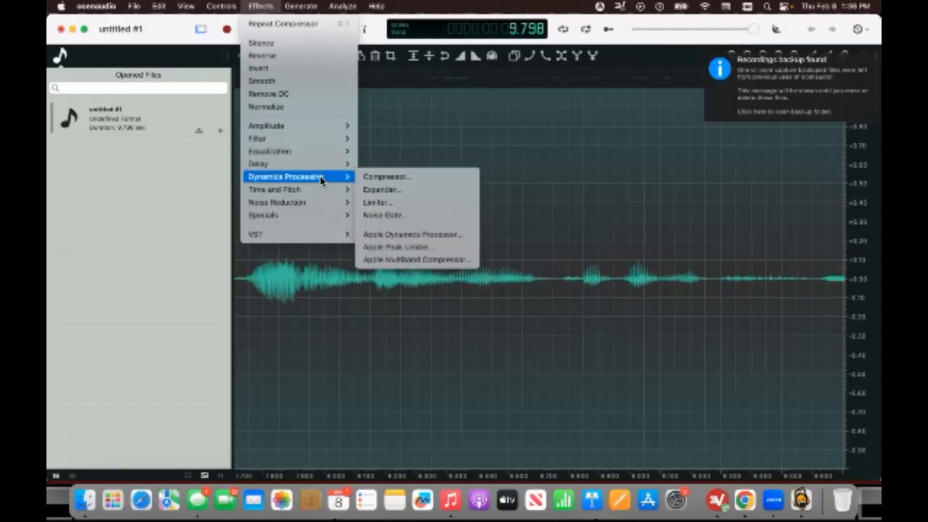
{"action": "left_click", "coordinate": [390, 178]}
{"action": "left_click", "coordinate": [495, 121]}
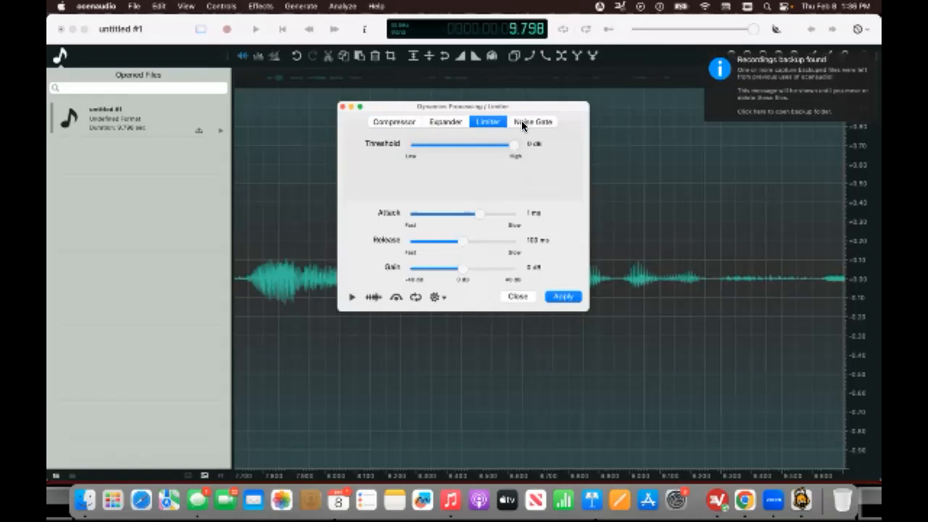
{"action": "left_click", "coordinate": [544, 122]}
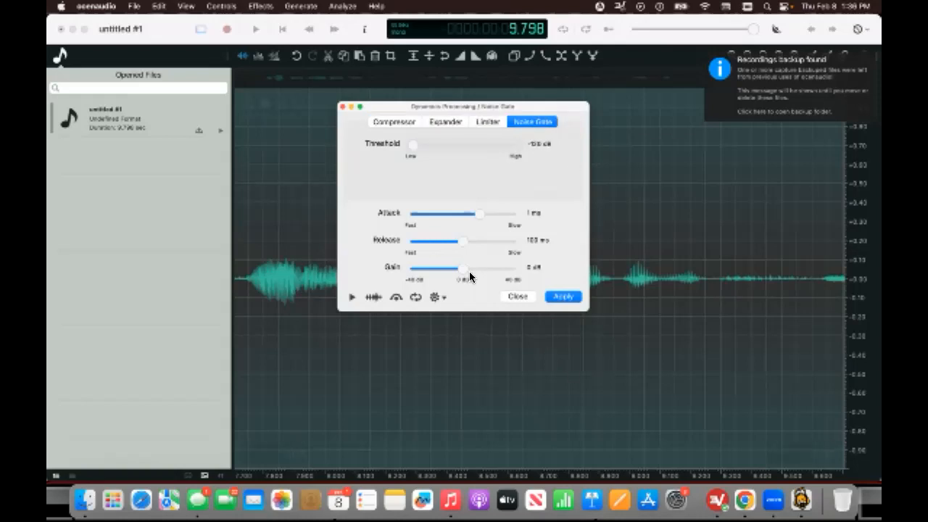
{"action": "left_click", "coordinate": [486, 120]}
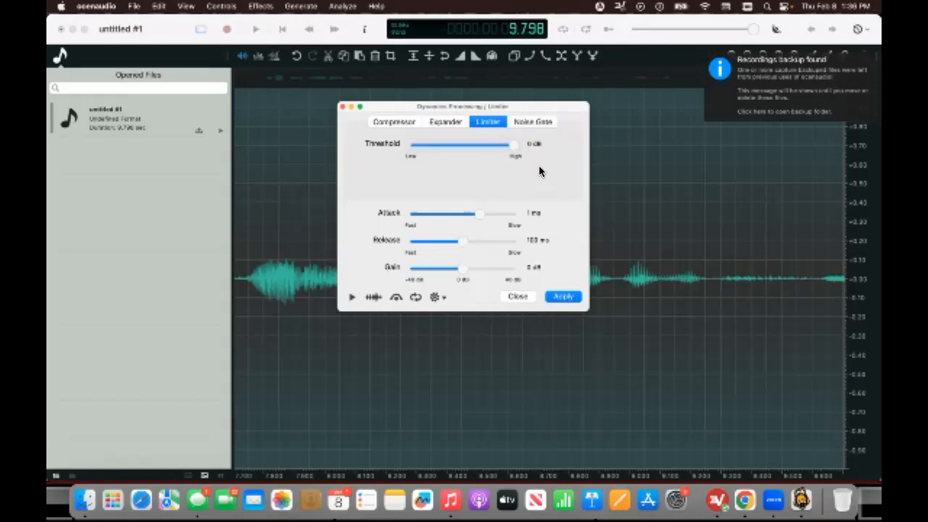
{"action": "left_click", "coordinate": [529, 121]}
{"action": "left_click", "coordinate": [345, 107]}
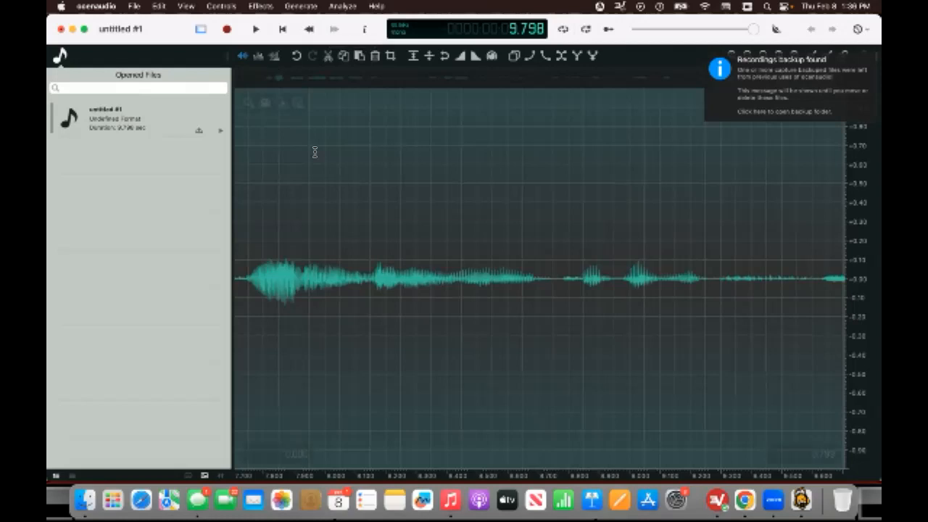
Export the recording as a 192 kbps MP3 named ACX audio for video check.
{"action": "left_click", "coordinate": [132, 7]}
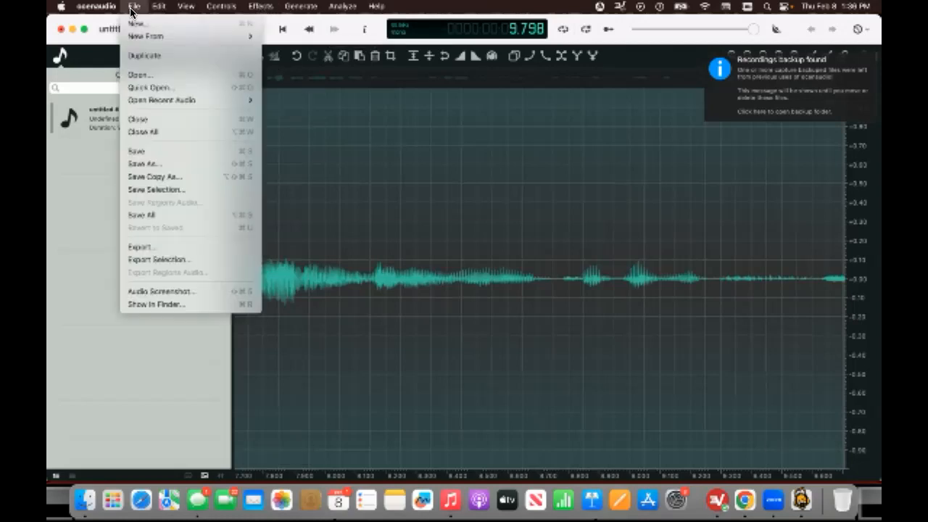
{"action": "left_click", "coordinate": [199, 248]}
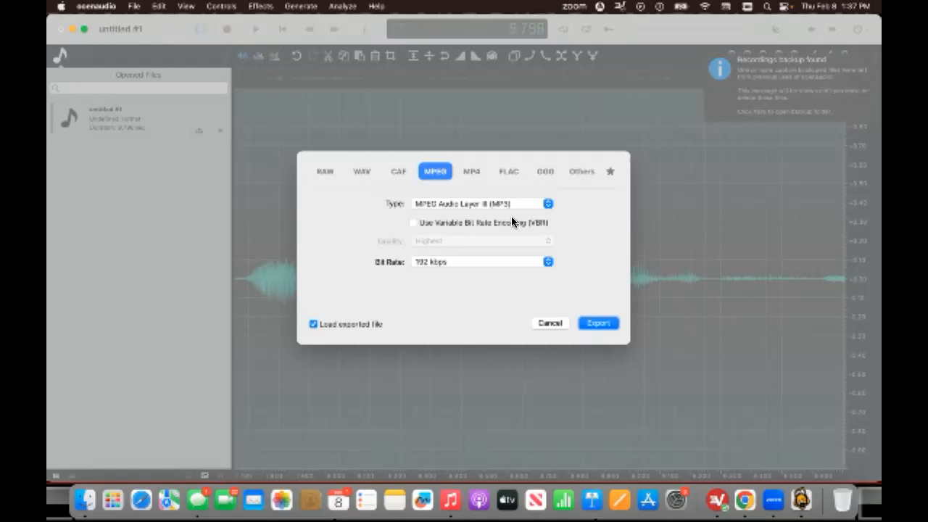
{"action": "left_click", "coordinate": [596, 324]}
{"action": "key", "text": "BackSpace"}
{"action": "type", "text": "ACX audio for video check"}
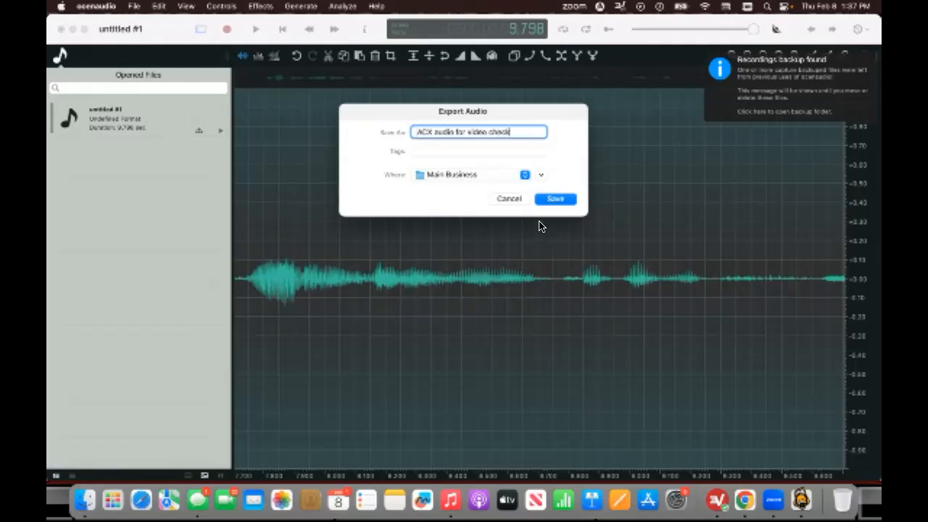
{"action": "left_click", "coordinate": [563, 202]}
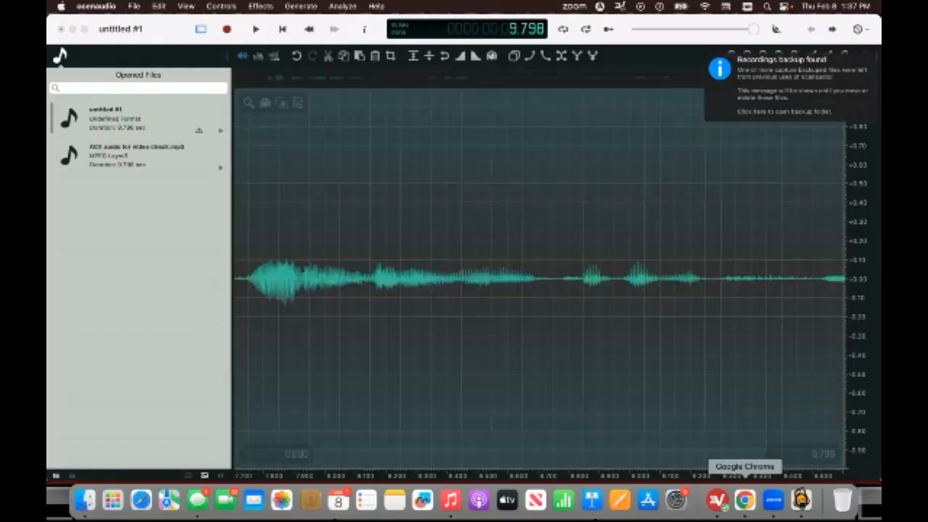
In Google Chrome, upload ACX audio for video check.mp3 to ACX Audio Lab and review its analysis.
{"action": "left_click", "coordinate": [745, 500]}
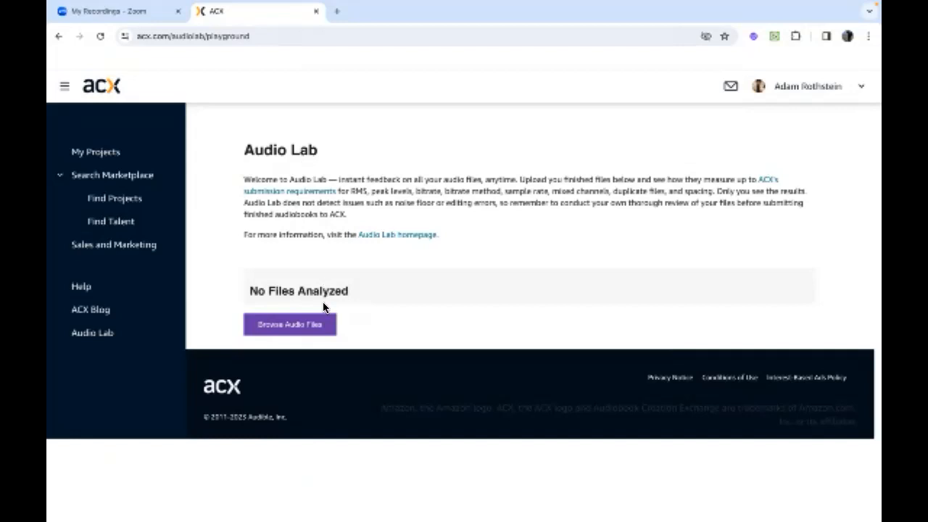
{"action": "left_click", "coordinate": [324, 328]}
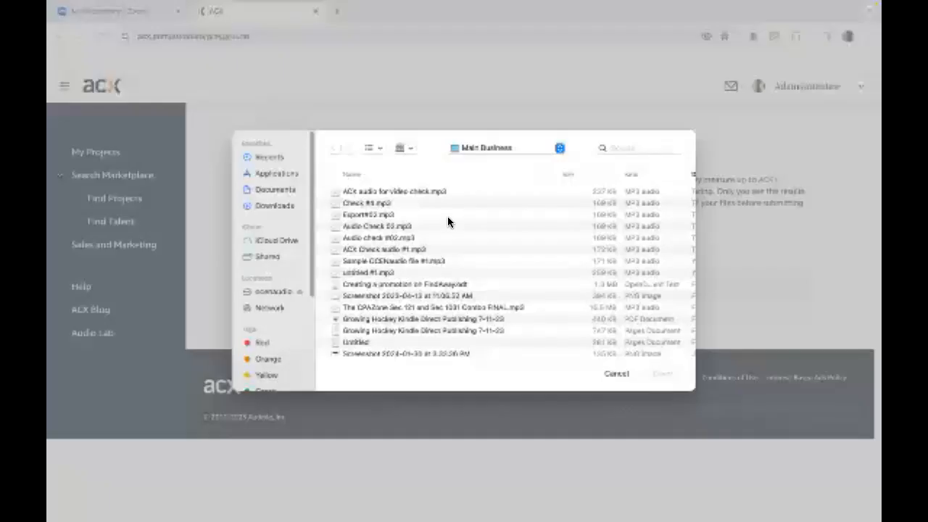
{"action": "left_click", "coordinate": [456, 192]}
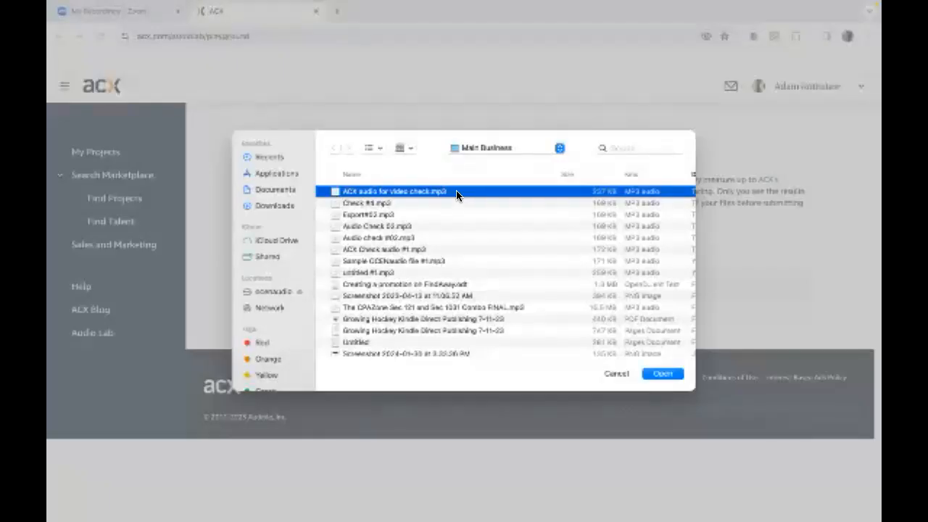
{"action": "left_click", "coordinate": [662, 373]}
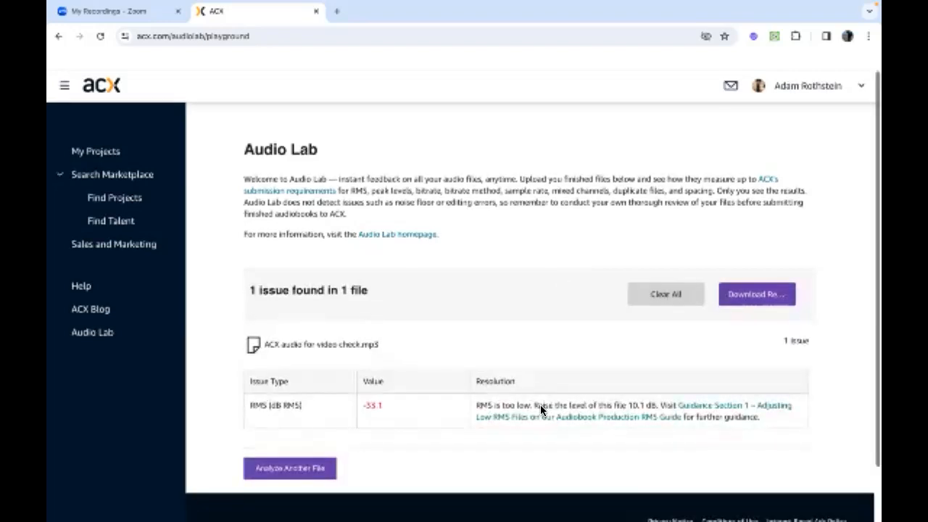
{"action": "scroll", "coordinate": [540, 408], "scroll_direction": "down", "scroll_amount": 2}
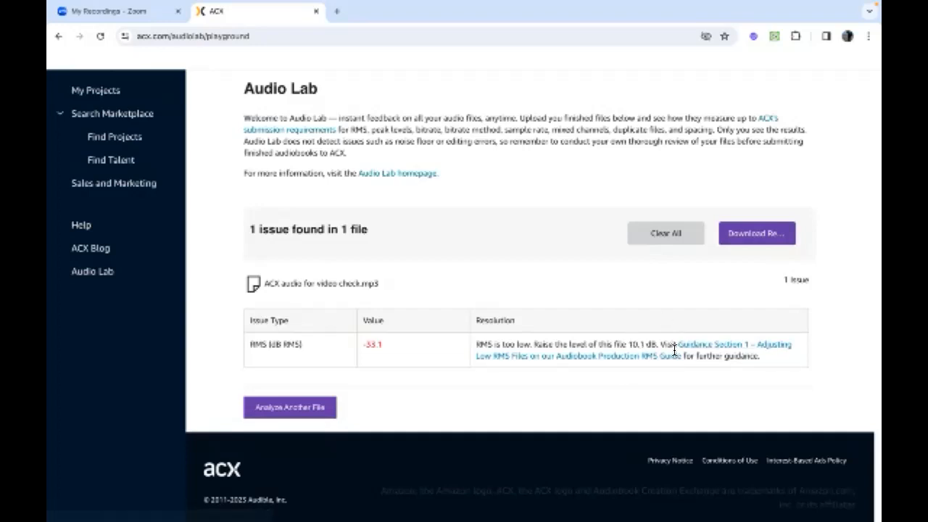
Back in ocenaudio, select the recording and apply a gain of 10.1 dB.
{"action": "mouse_move", "coordinate": [773, 507]}
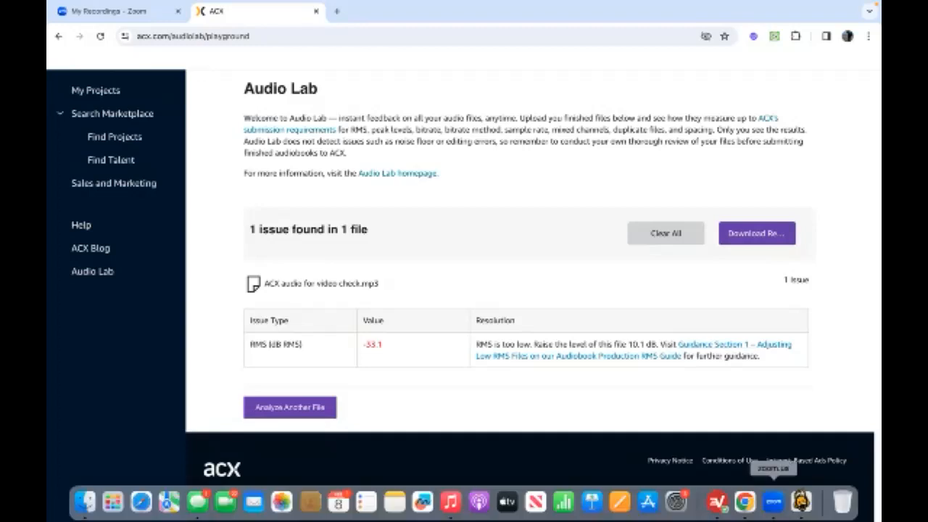
{"action": "left_click", "coordinate": [801, 501]}
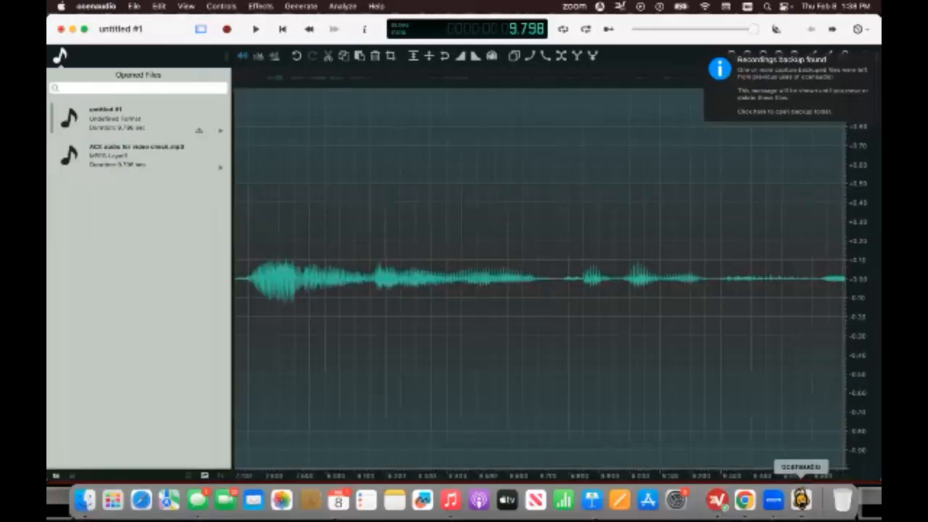
{"action": "left_click", "coordinate": [434, 181]}
{"action": "double_click", "coordinate": [438, 178]}
{"action": "left_click", "coordinate": [259, 6]}
{"action": "mouse_move", "coordinate": [292, 128]}
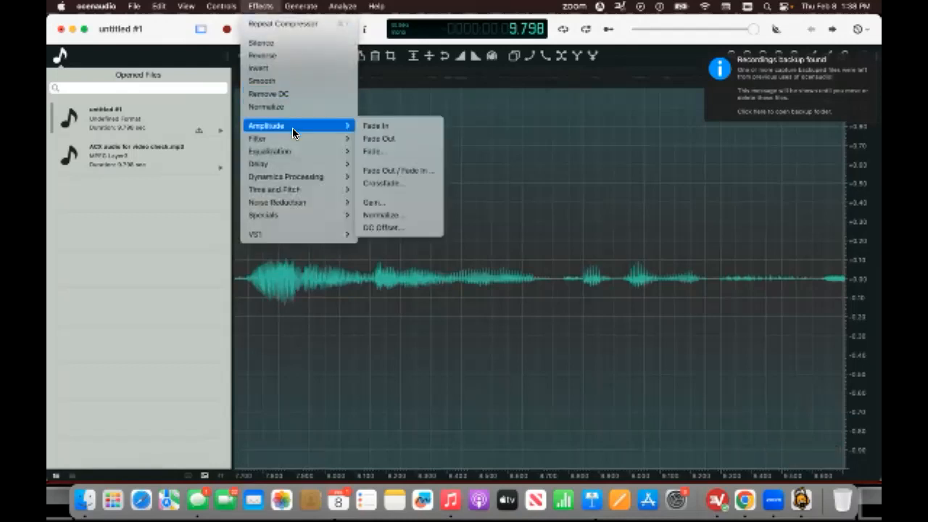
{"action": "left_click", "coordinate": [395, 203]}
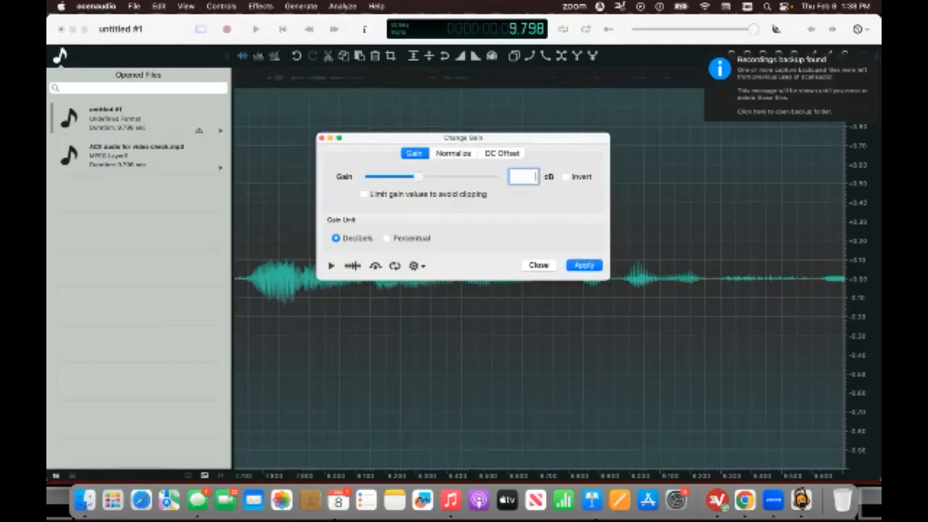
{"action": "type", "text": "0.1"}
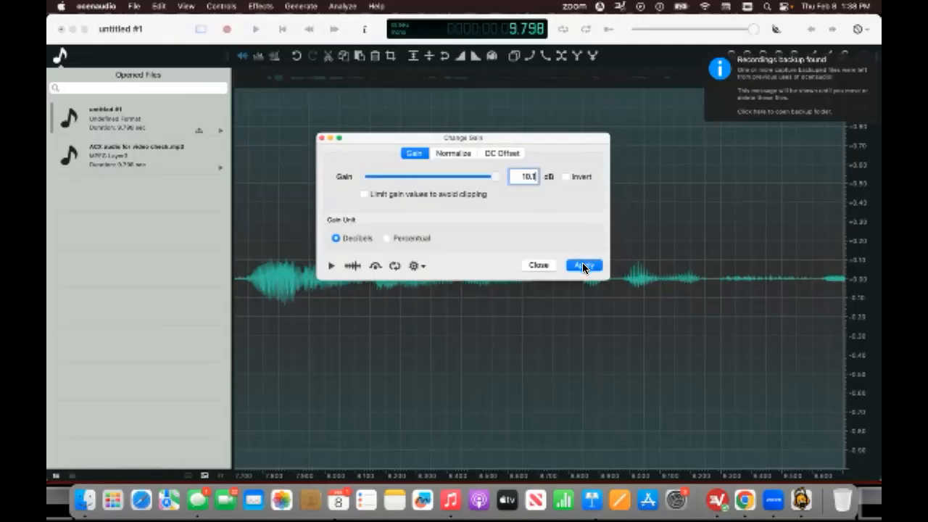
{"action": "left_click", "coordinate": [583, 265]}
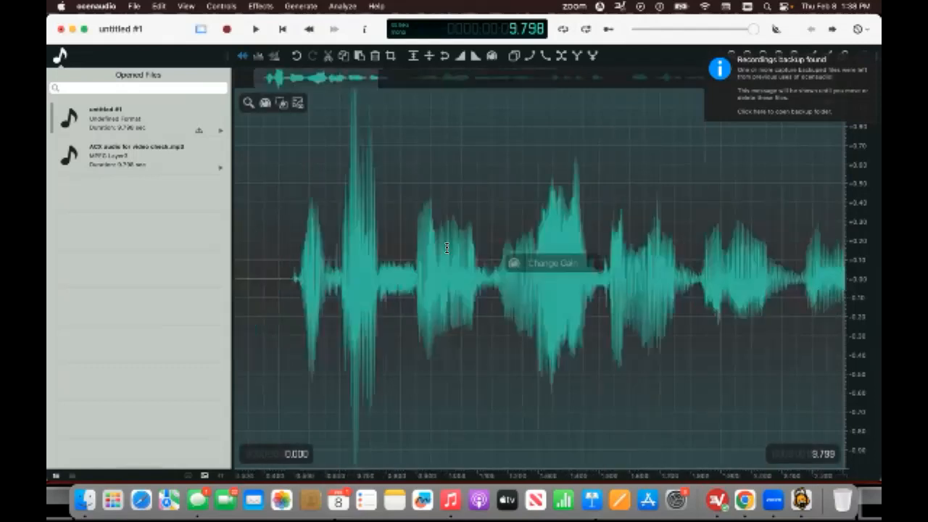
Examine the amplified waveform by scrolling through the recording.
{"action": "scroll", "coordinate": [447, 248], "scroll_direction": "left", "scroll_amount": 3}
{"action": "scroll", "coordinate": [447, 248], "scroll_direction": "up", "scroll_amount": 1}
{"action": "scroll", "coordinate": [447, 248], "scroll_direction": "right", "scroll_amount": 3}
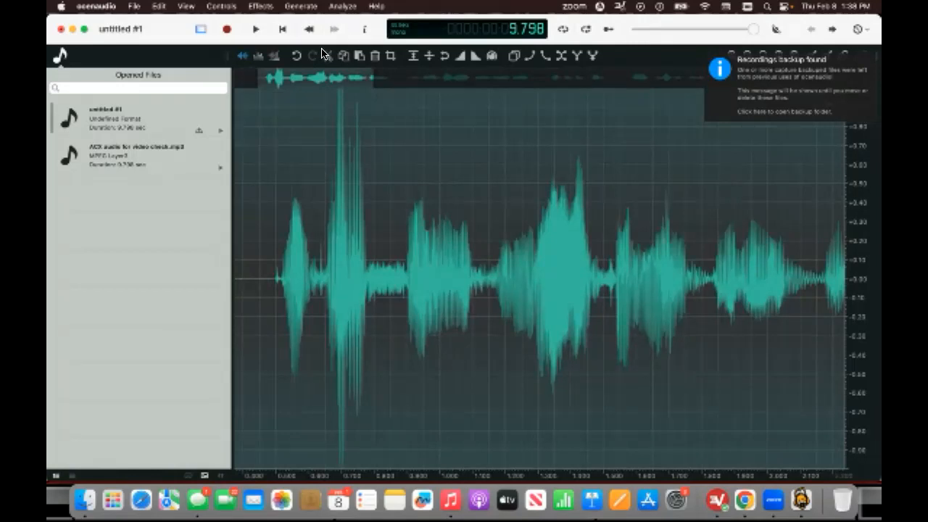
{"action": "left_click", "coordinate": [268, 7]}
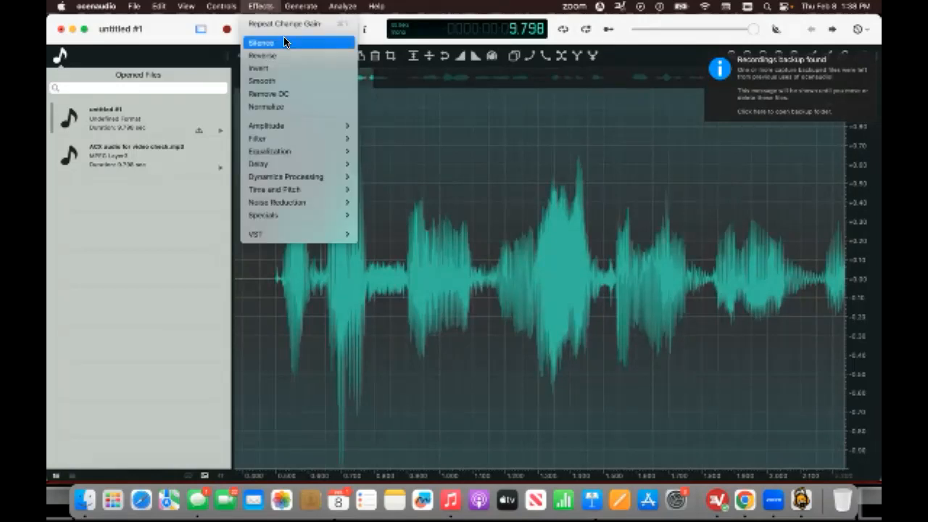
{"action": "left_click", "coordinate": [520, 155]}
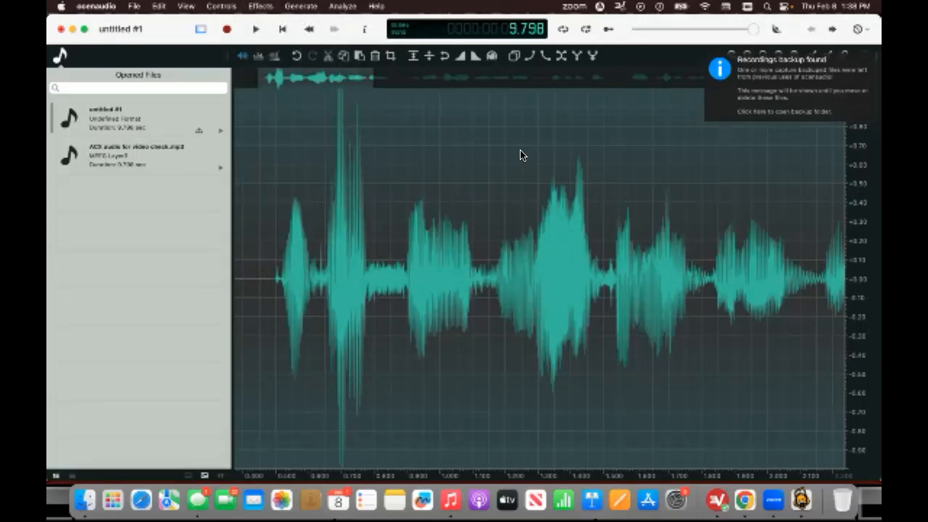
{"action": "scroll", "coordinate": [521, 154], "scroll_direction": "right", "scroll_amount": 10}
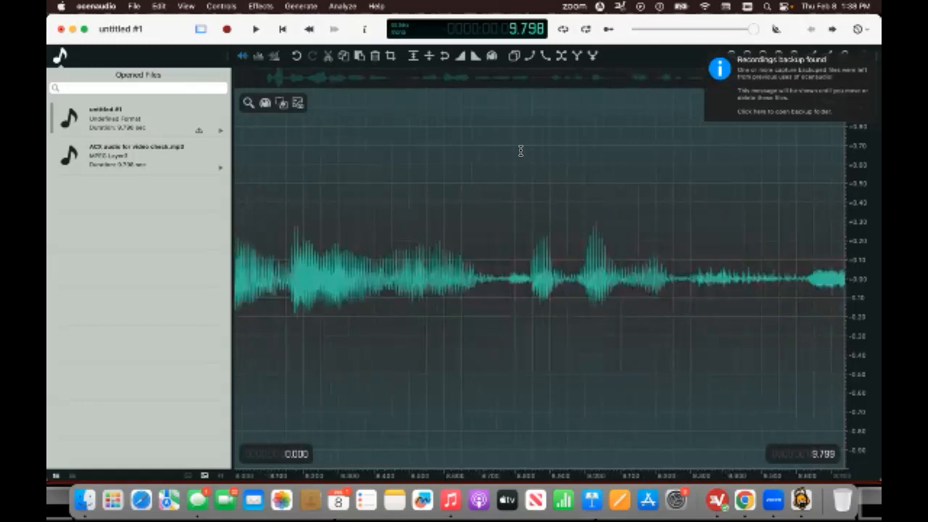
{"action": "scroll", "coordinate": [521, 150], "scroll_direction": "right", "scroll_amount": 2}
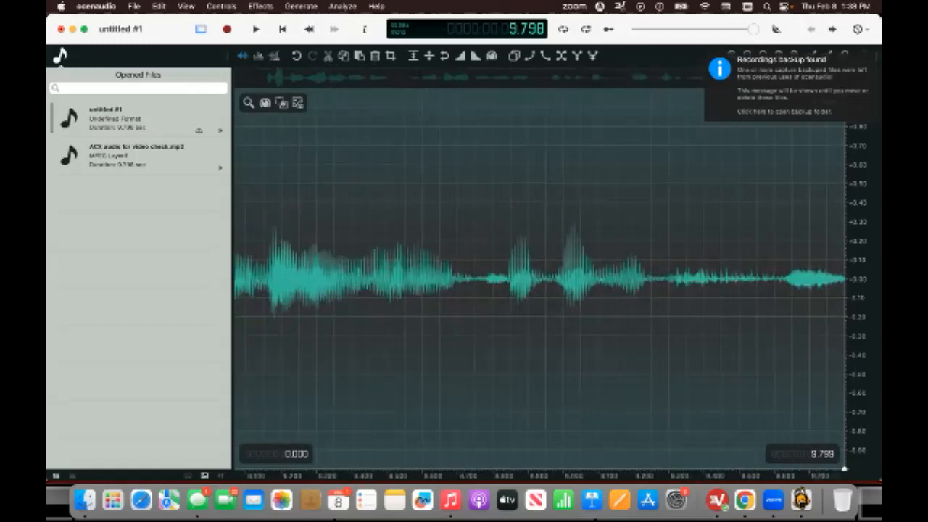
{"action": "left_click", "coordinate": [134, 6]}
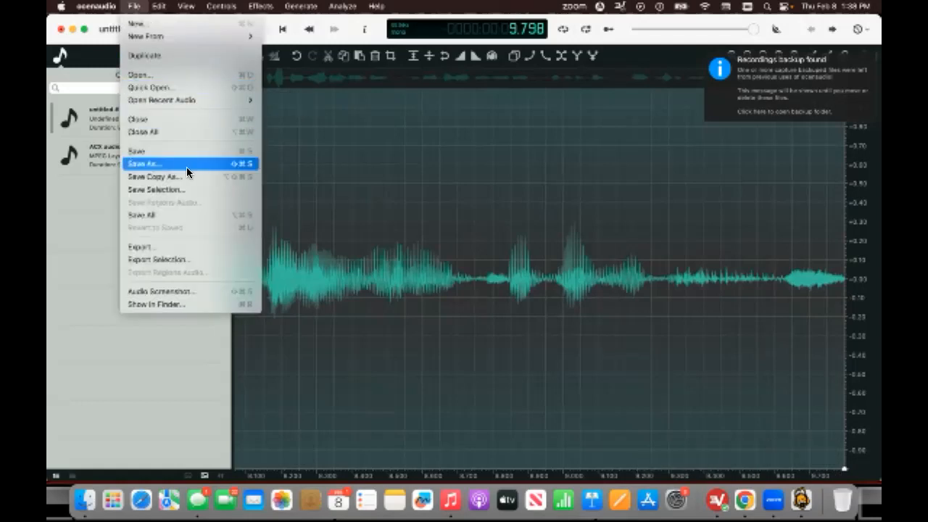
{"action": "left_click", "coordinate": [195, 247]}
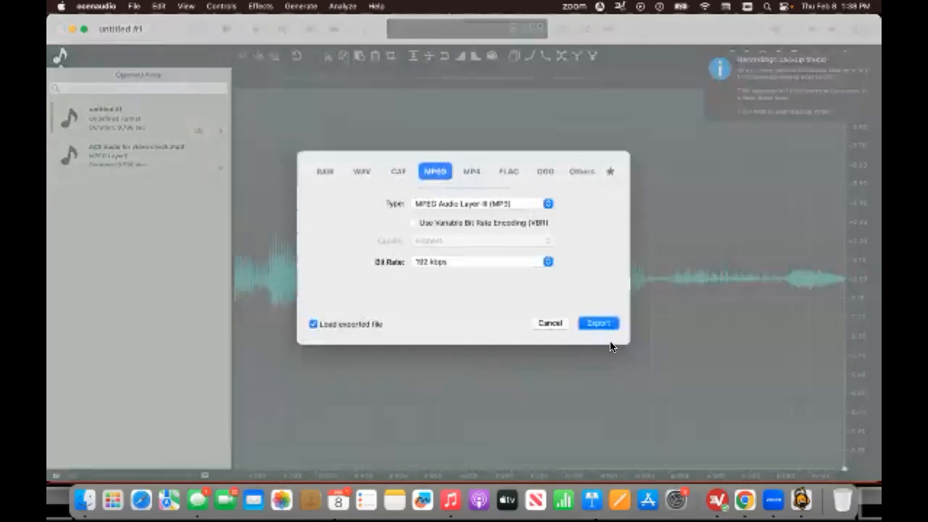
{"action": "left_click", "coordinate": [608, 323]}
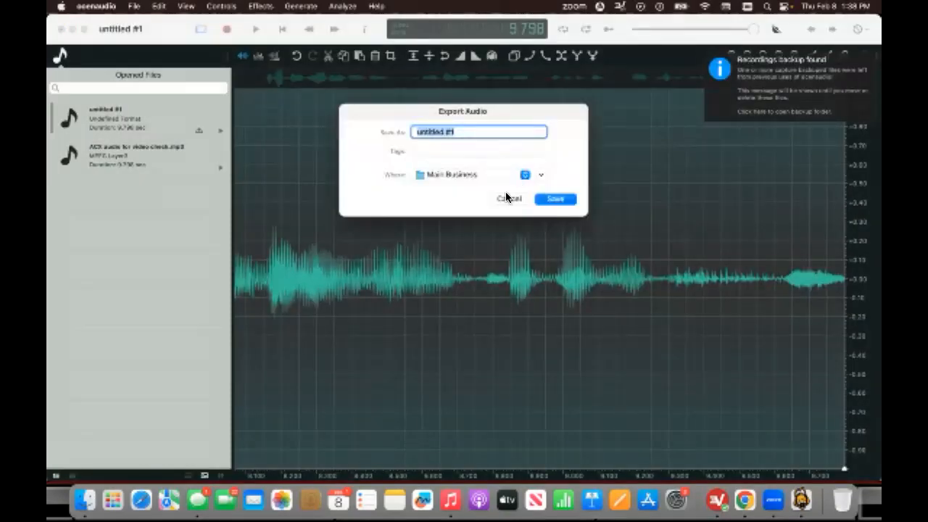
{"action": "left_click", "coordinate": [507, 198]}
Apply the Normalize amplitude effect to the recording.
{"action": "scroll", "coordinate": [497, 233], "scroll_direction": "up", "scroll_amount": 5}
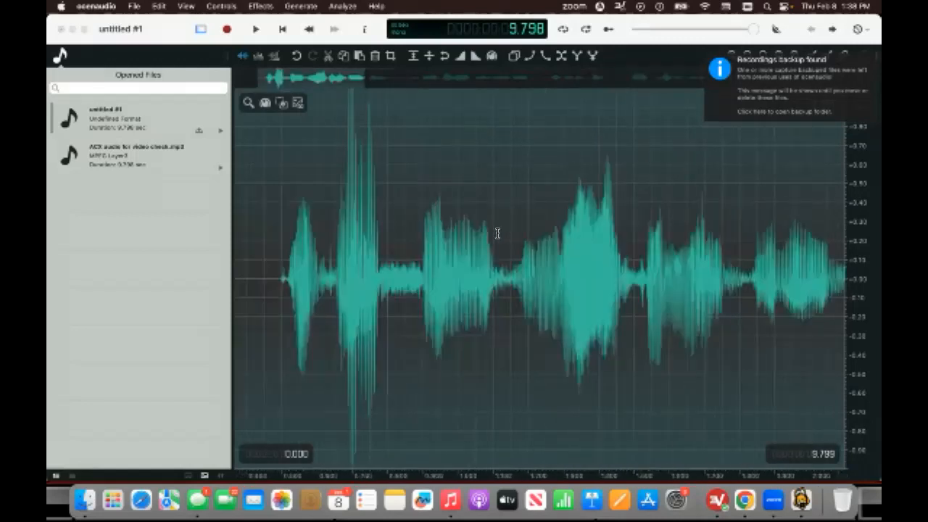
{"action": "scroll", "coordinate": [498, 233], "scroll_direction": "left", "scroll_amount": 3}
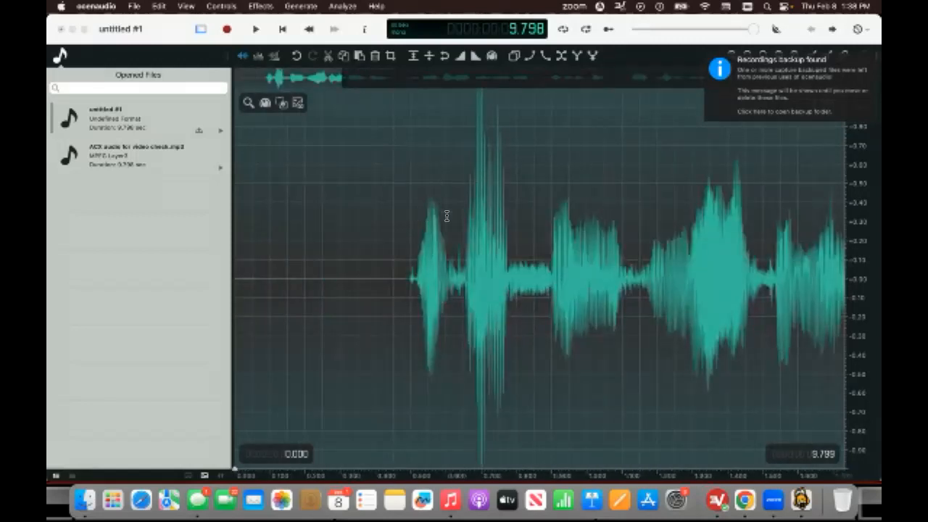
{"action": "left_click", "coordinate": [259, 6]}
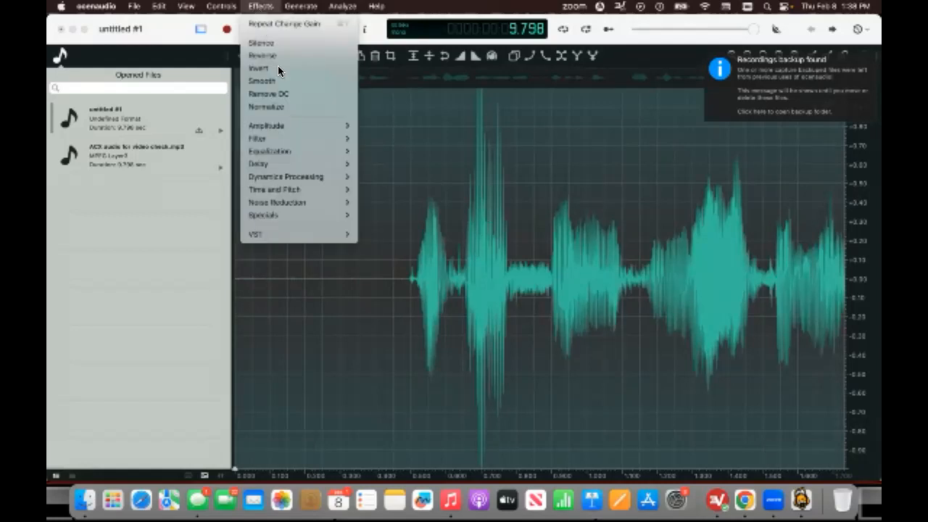
{"action": "mouse_move", "coordinate": [302, 127]}
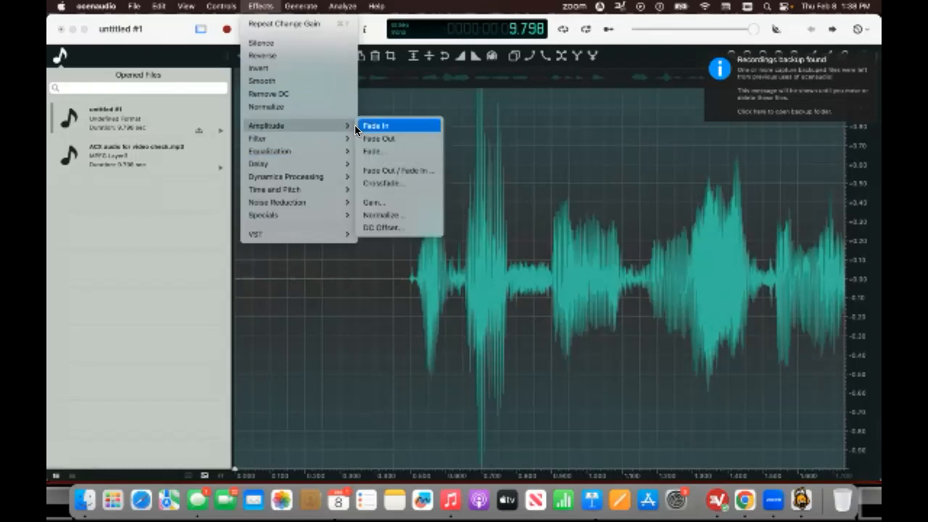
{"action": "left_click", "coordinate": [391, 215]}
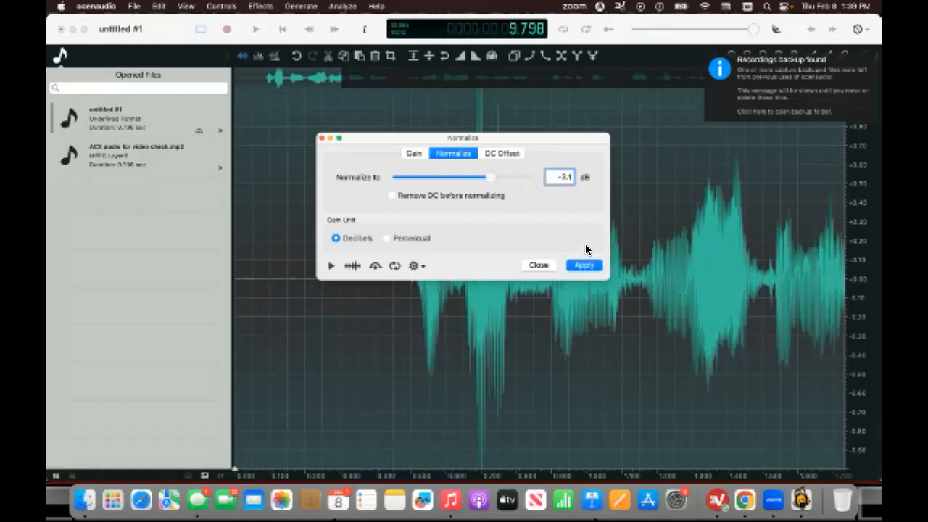
{"action": "left_click", "coordinate": [586, 264]}
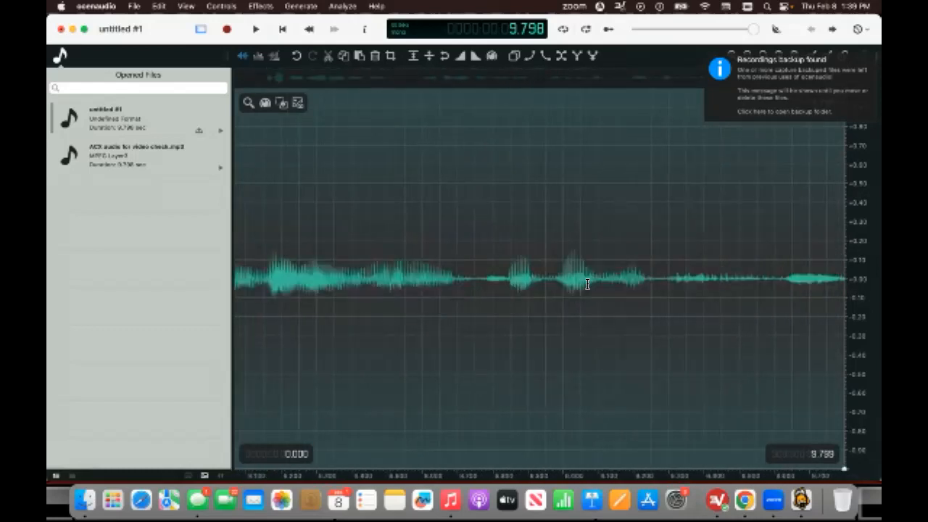
Export the recording as a 192 kbps MP3 named Audio for video double check.
{"action": "left_click", "coordinate": [134, 6]}
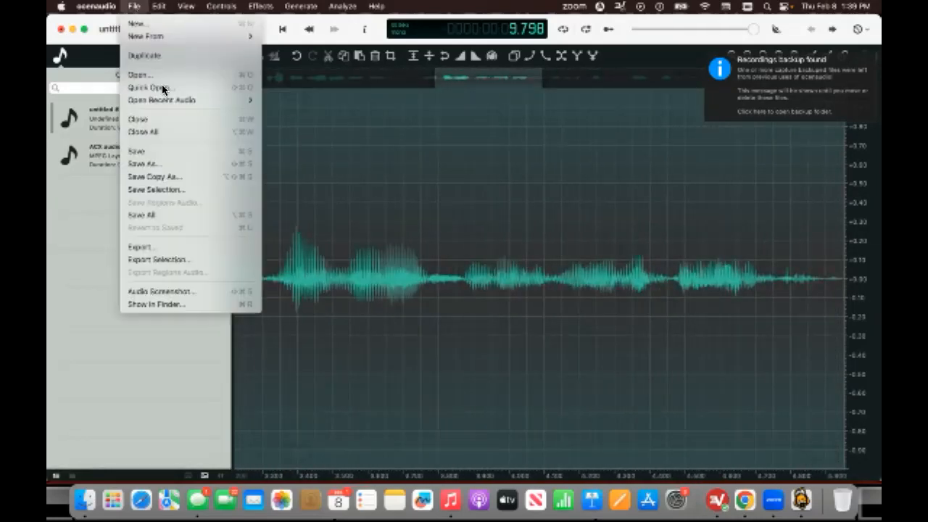
{"action": "left_click", "coordinate": [212, 249]}
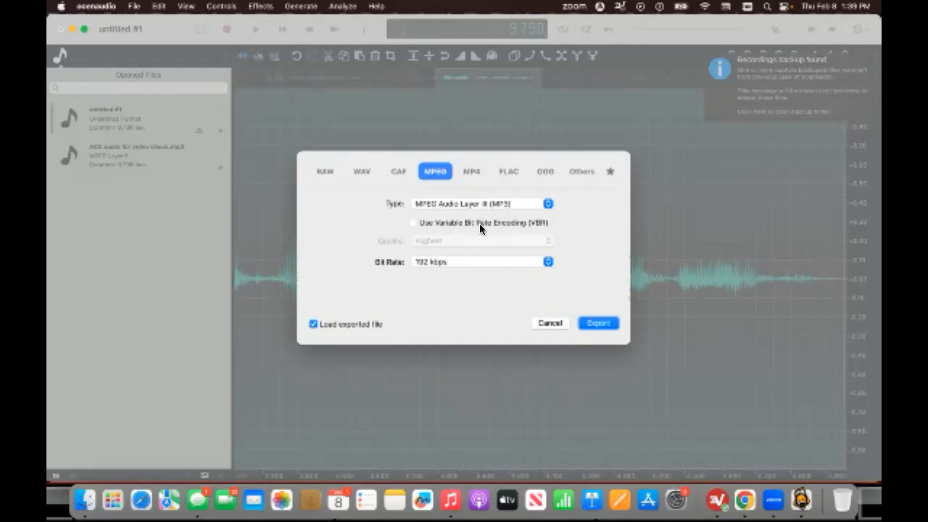
{"action": "left_click", "coordinate": [603, 324]}
{"action": "key", "text": "BackSpace"}
{"action": "type", "text": "Audio f"}
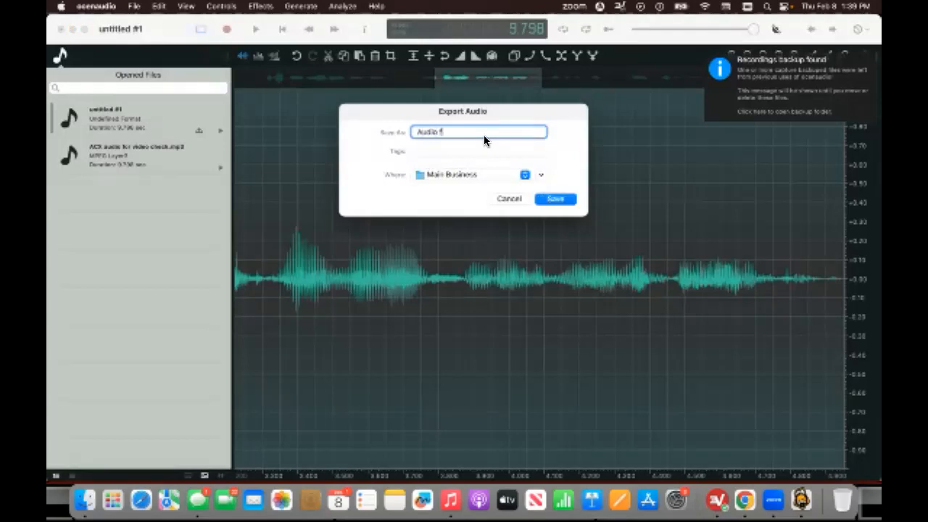
{"action": "type", "text": "or video double check"}
{"action": "left_click", "coordinate": [566, 201]}
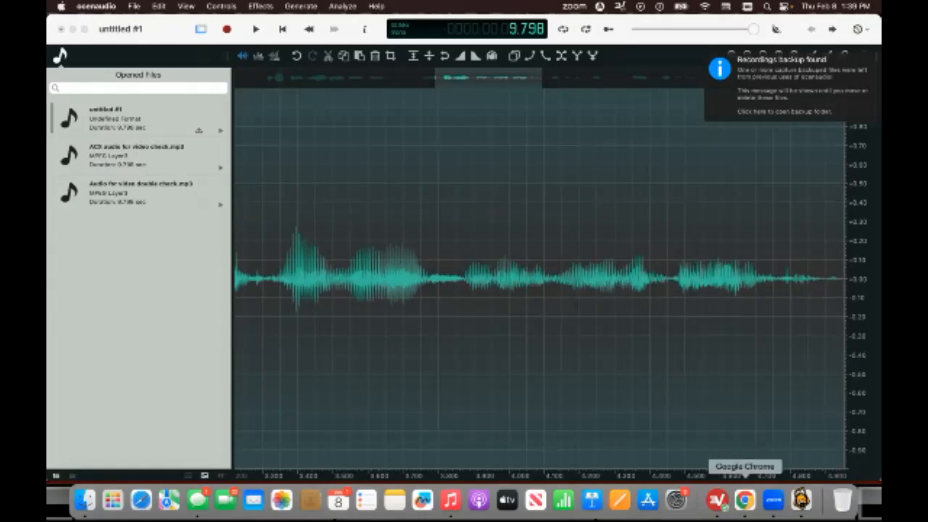
In Google Chrome, upload Audio for video double check.mp3 to ACX Audio Lab and review its analysis.
{"action": "left_click", "coordinate": [744, 500]}
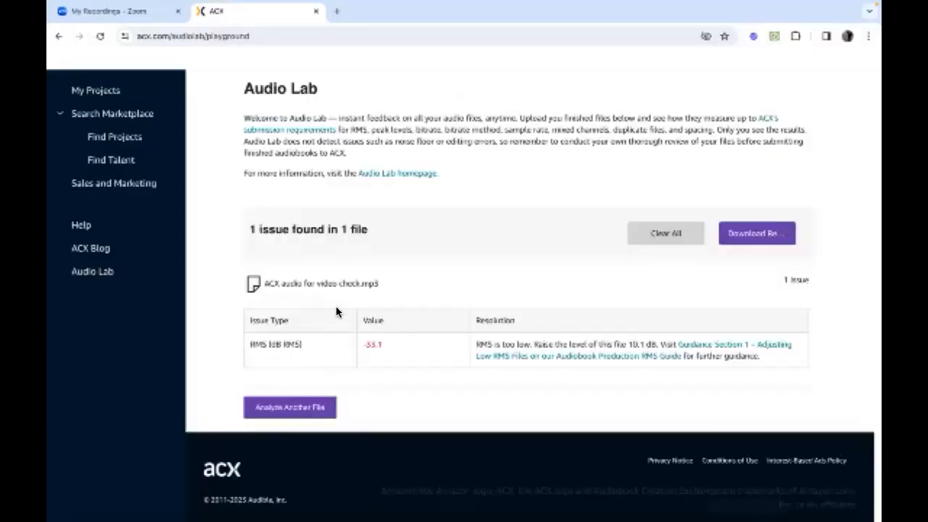
{"action": "left_click", "coordinate": [293, 408]}
{"action": "left_click", "coordinate": [453, 191]}
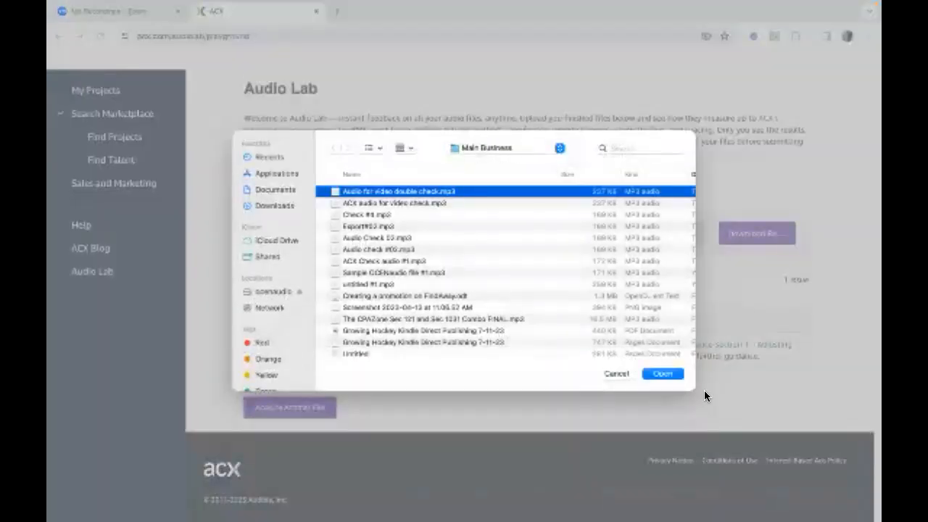
{"action": "left_click", "coordinate": [662, 373]}
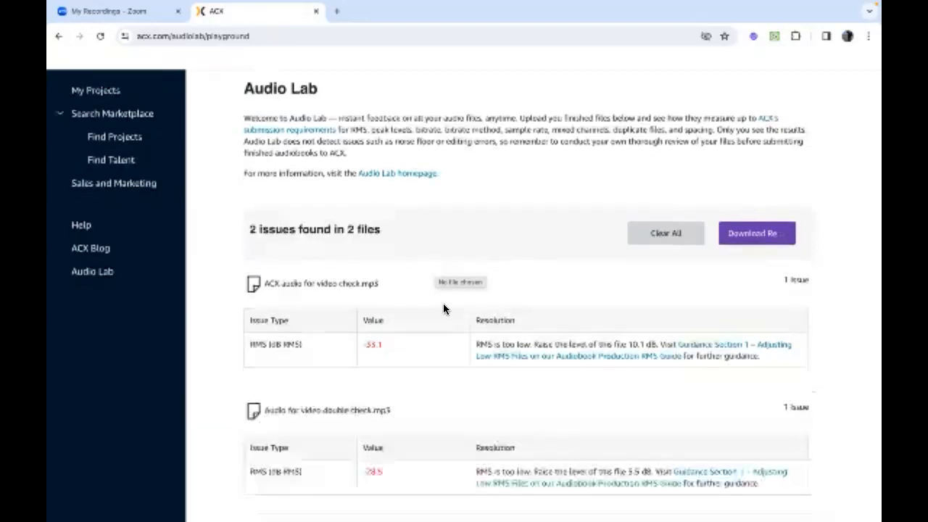
{"action": "scroll", "coordinate": [444, 309], "scroll_direction": "down", "scroll_amount": 2}
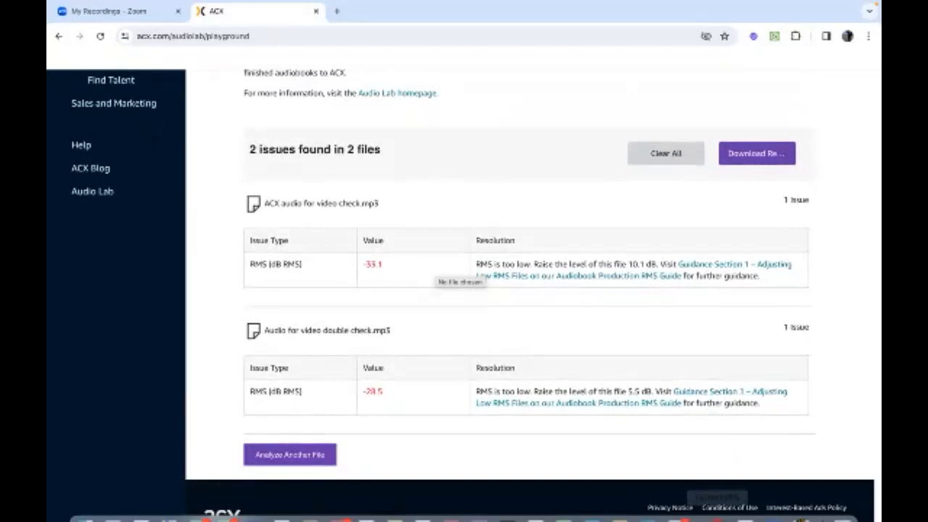
{"action": "mouse_move", "coordinate": [718, 507]}
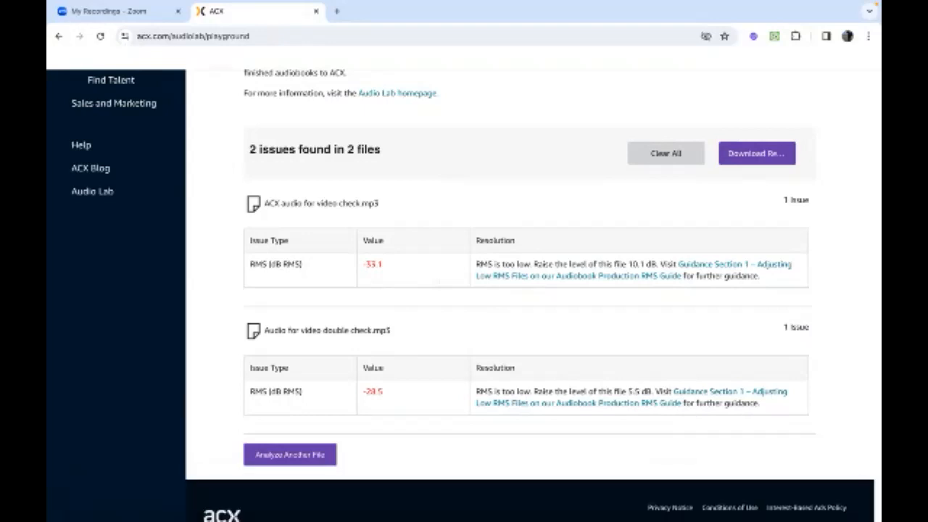
Back in ocenaudio, delete the silent lead-in from about 0.044 to 0.420 seconds.
{"action": "left_click", "coordinate": [802, 501]}
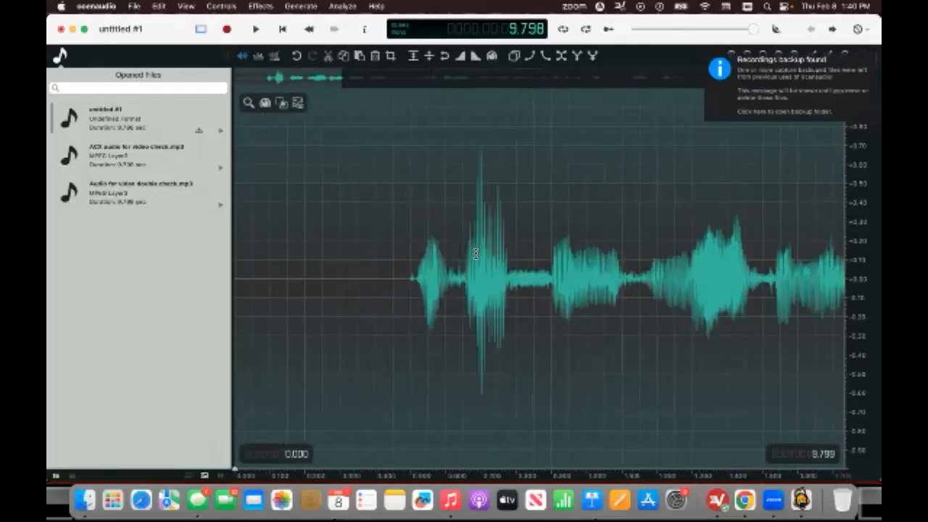
{"action": "left_click", "coordinate": [539, 232]}
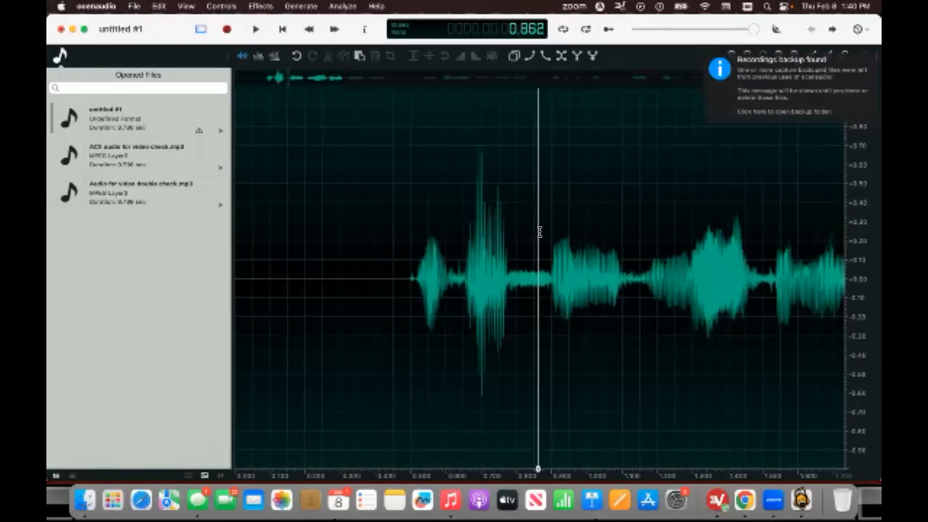
{"action": "left_click", "coordinate": [358, 215]}
{"action": "left_click_drag", "start_coordinate": [398, 214], "coordinate": [845, 217]}
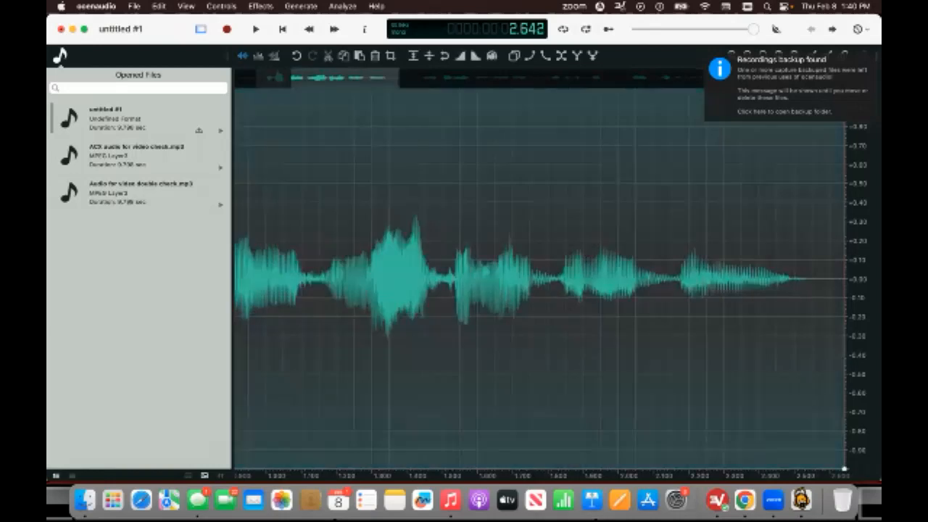
{"action": "scroll", "coordinate": [510, 207], "scroll_direction": "left", "scroll_amount": 5}
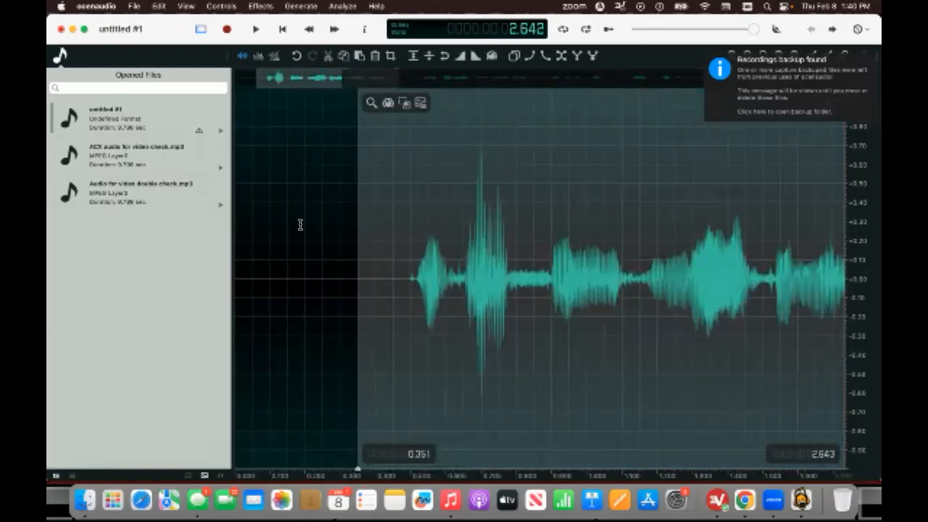
{"action": "left_click", "coordinate": [384, 206]}
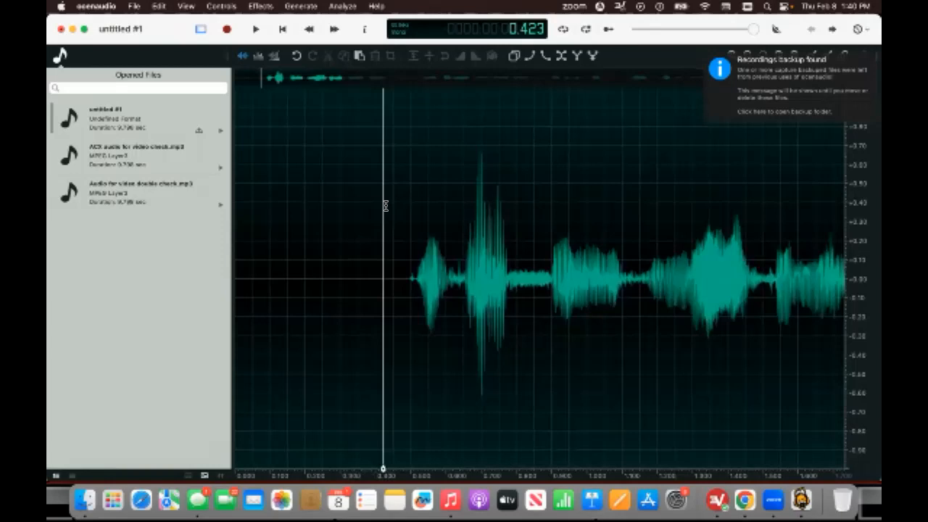
{"action": "left_click_drag", "start_coordinate": [384, 206], "coordinate": [252, 190]}
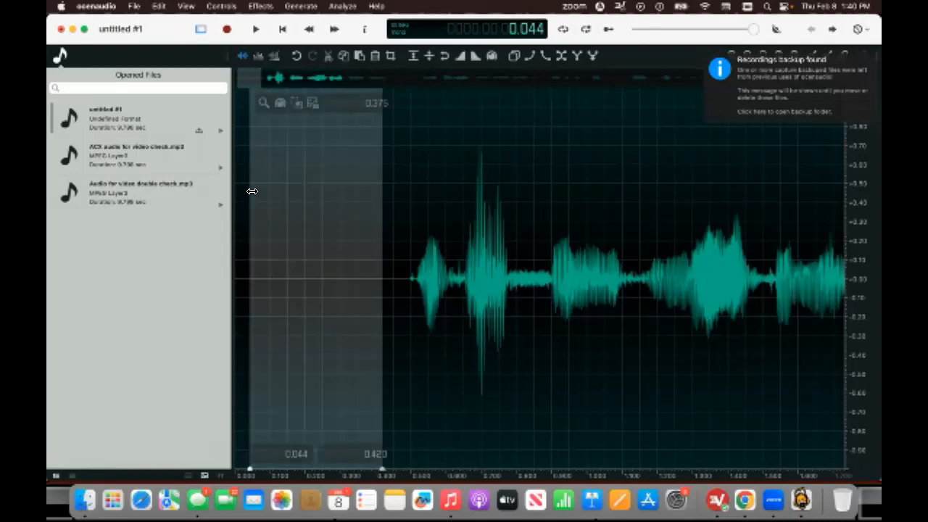
{"action": "key", "text": "Delete"}
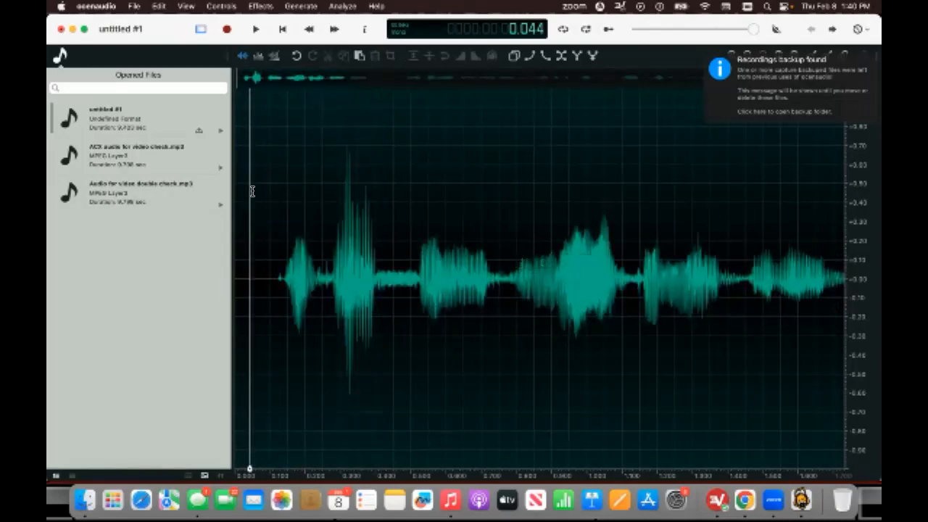
Select the entire recording and apply a gain of 5.5 dB to it.
{"action": "left_click_drag", "start_coordinate": [252, 191], "coordinate": [855, 113]}
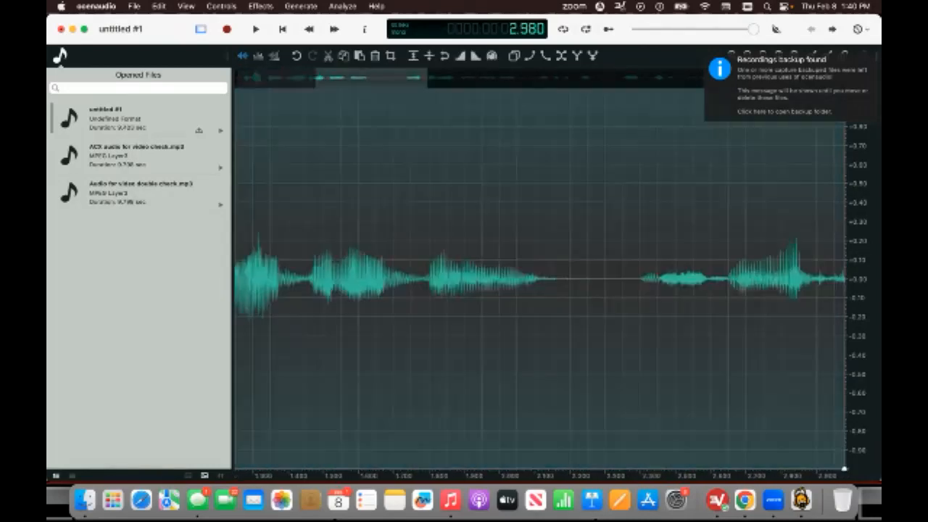
{"action": "scroll", "coordinate": [781, 223], "scroll_direction": "right", "scroll_amount": 15}
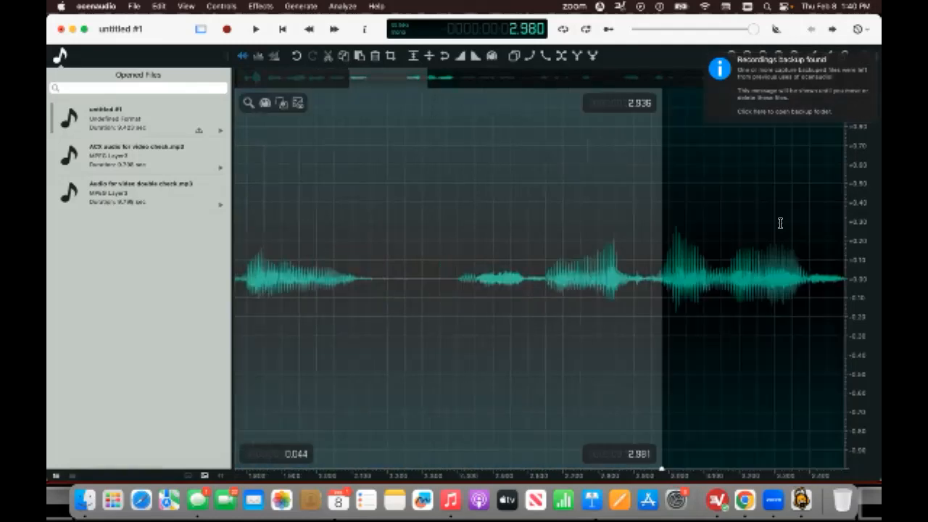
{"action": "scroll", "coordinate": [780, 223], "scroll_direction": "left", "scroll_amount": 3}
{"action": "left_click", "coordinate": [631, 225]}
{"action": "key", "text": "super+a"}
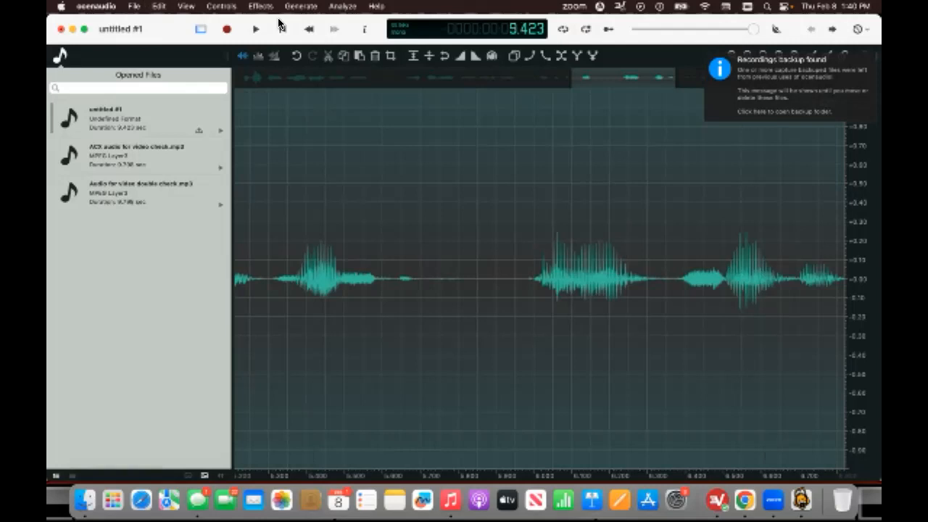
{"action": "left_click", "coordinate": [260, 6]}
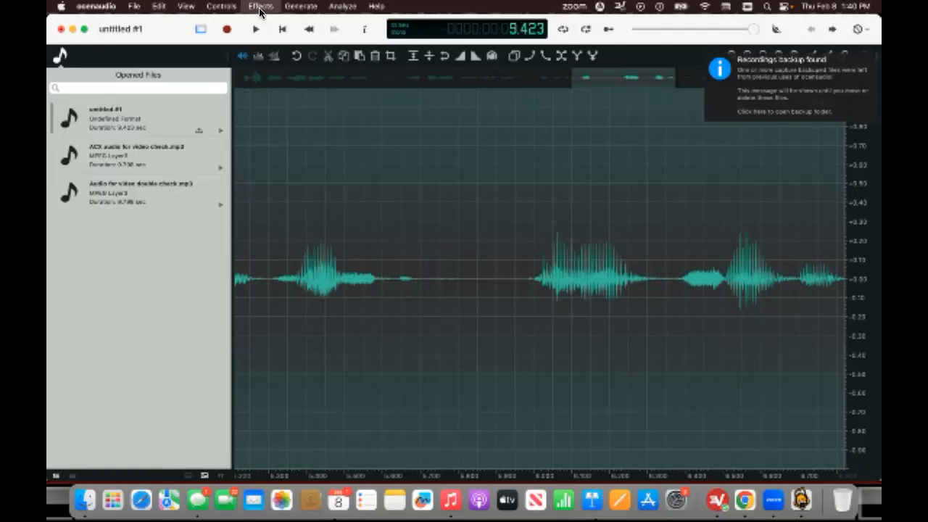
{"action": "mouse_move", "coordinate": [300, 125]}
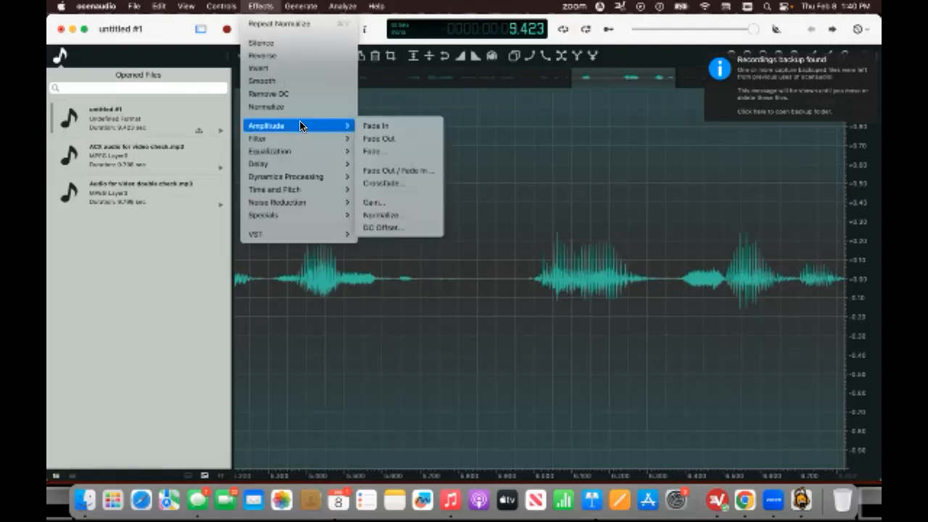
{"action": "left_click", "coordinate": [410, 202]}
{"action": "key", "text": "BackSpace"}
{"action": "key", "text": "BackSpace"}
{"action": "key", "text": "BackSpace"}
{"action": "key", "text": "BackSpace"}
{"action": "type", "text": "5.5"}
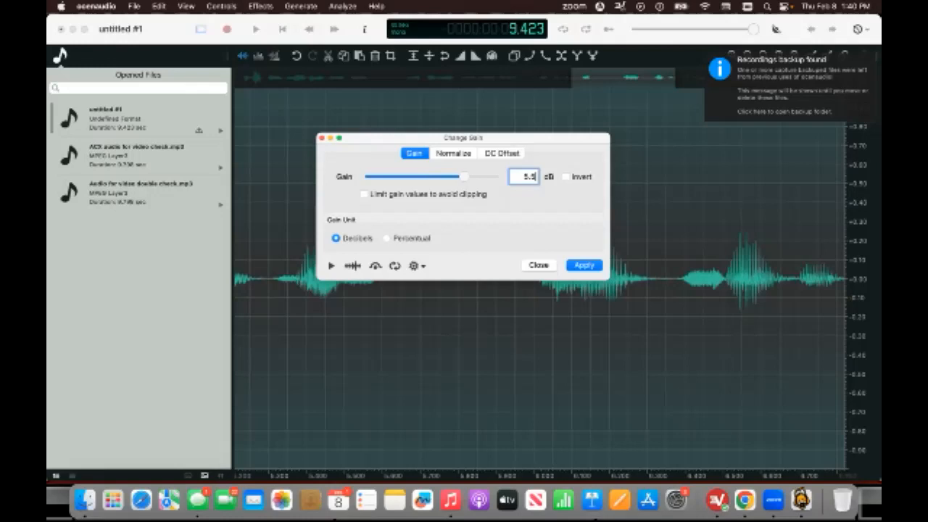
{"action": "left_click", "coordinate": [592, 264]}
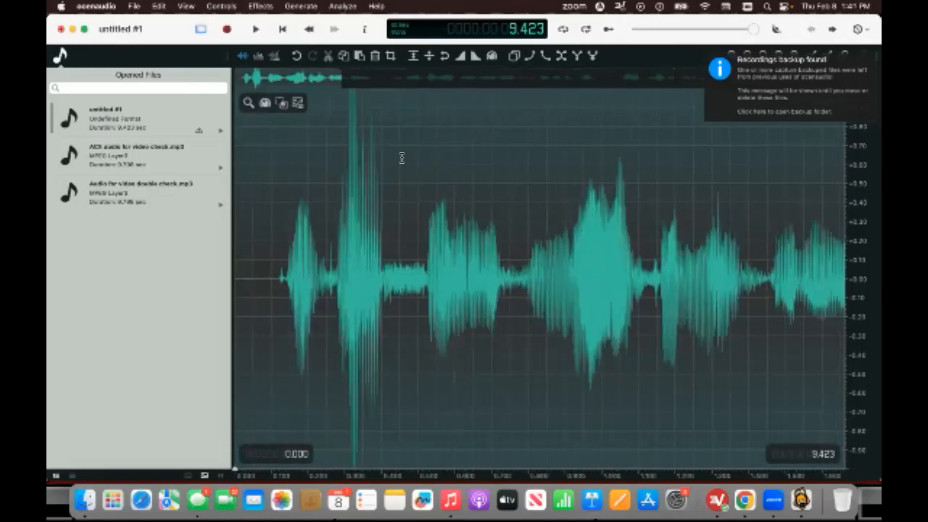
Select the loud peak from about 0.120 to 0.520 seconds and lower its gain by -2.5 dB.
{"action": "left_click", "coordinate": [403, 154]}
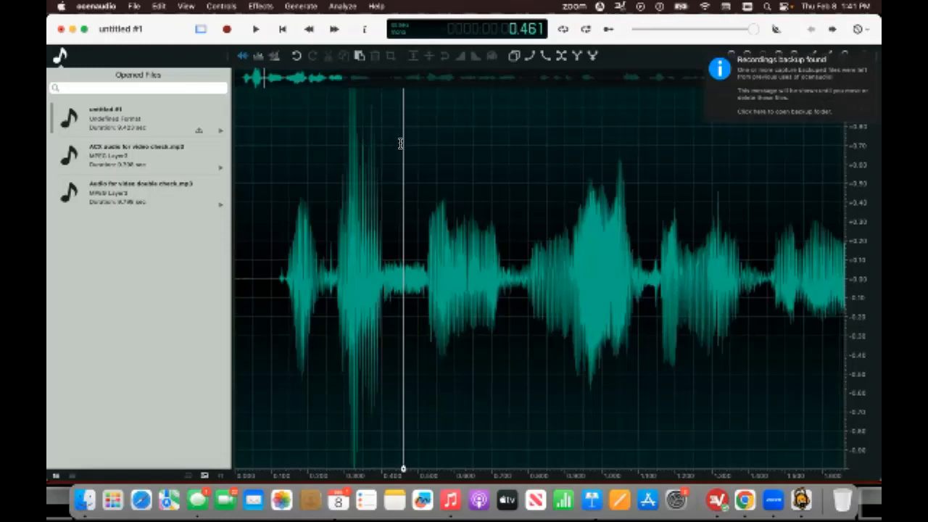
{"action": "left_click_drag", "start_coordinate": [278, 131], "coordinate": [426, 146]}
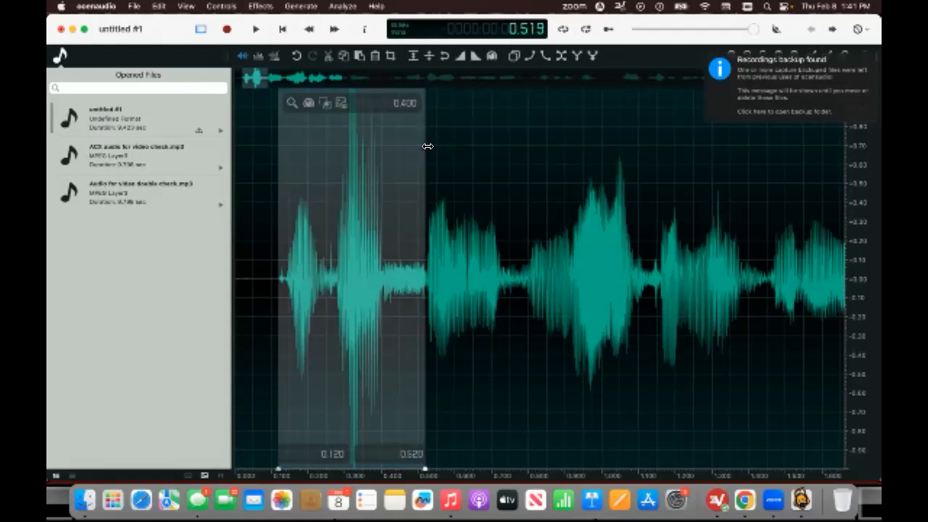
{"action": "left_click", "coordinate": [261, 6]}
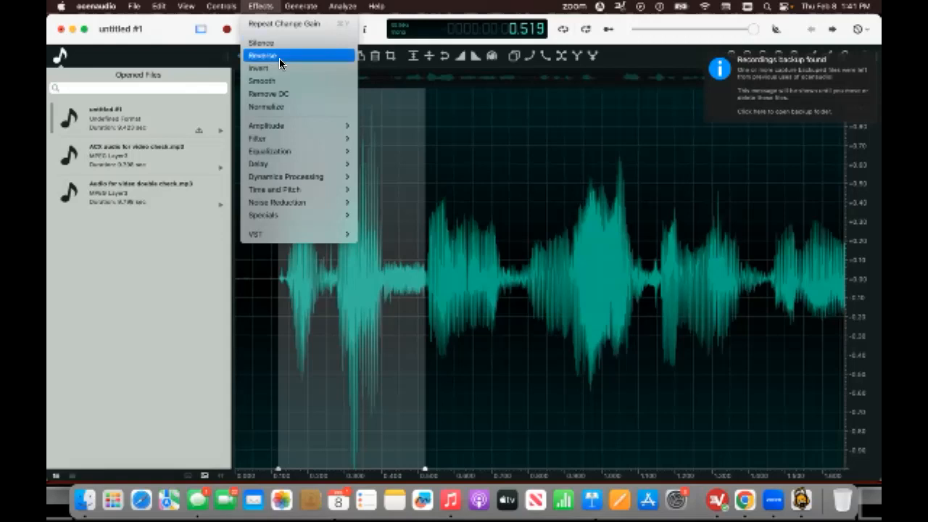
{"action": "mouse_move", "coordinate": [292, 126]}
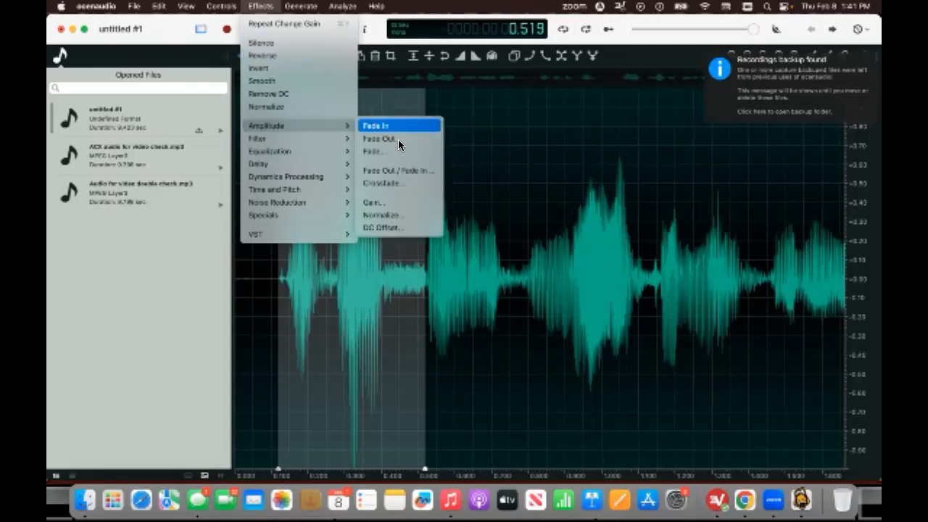
{"action": "left_click", "coordinate": [405, 202]}
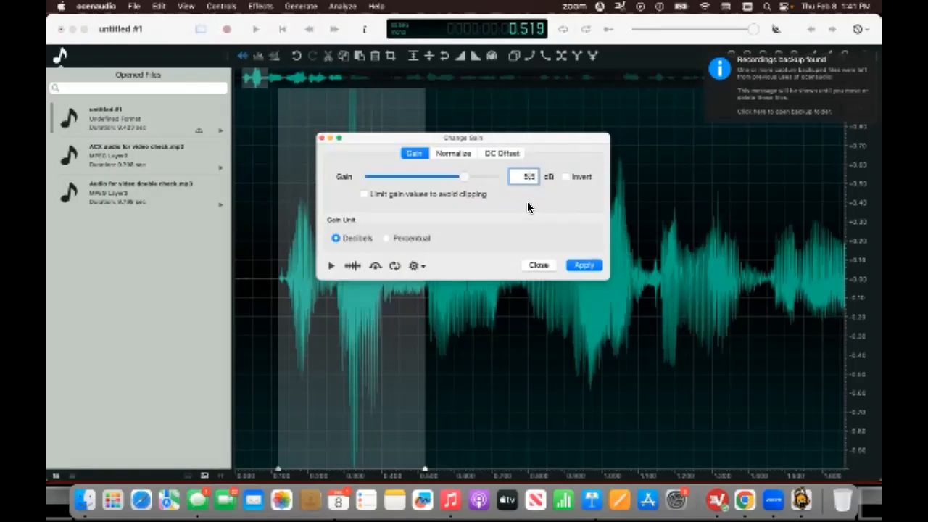
{"action": "key", "text": "BackSpace"}
{"action": "key", "text": "BackSpace"}
{"action": "type", "text": "2"}
{"action": "left_click", "coordinate": [584, 266]}
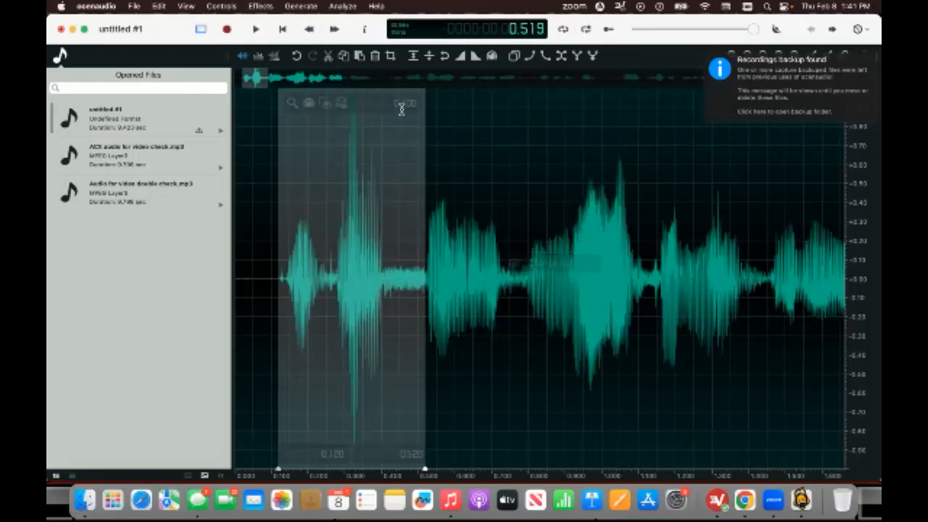
Apply the same -2.5 dB gain reduction to that selected peak a second time, then deselect.
{"action": "left_click", "coordinate": [255, 6]}
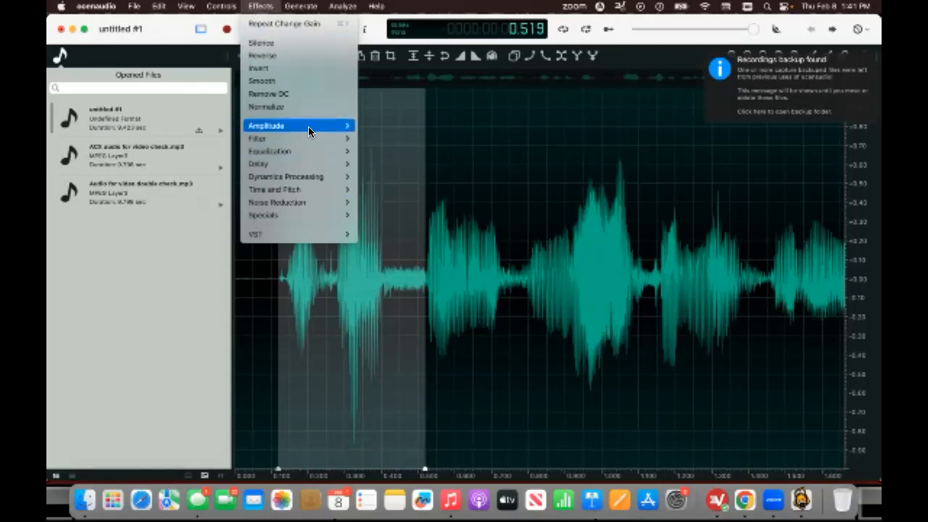
{"action": "mouse_move", "coordinate": [308, 126]}
{"action": "left_click", "coordinate": [392, 202]}
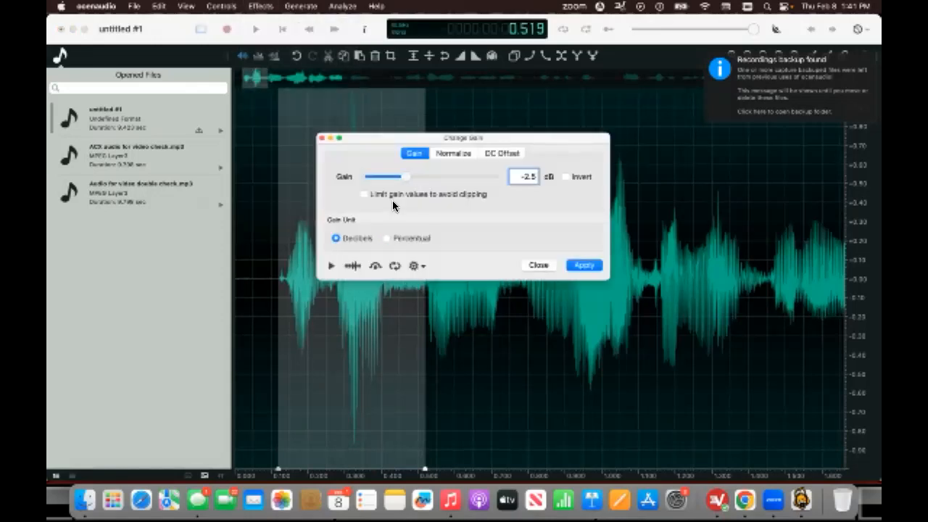
{"action": "left_click", "coordinate": [591, 265]}
{"action": "left_click", "coordinate": [485, 173]}
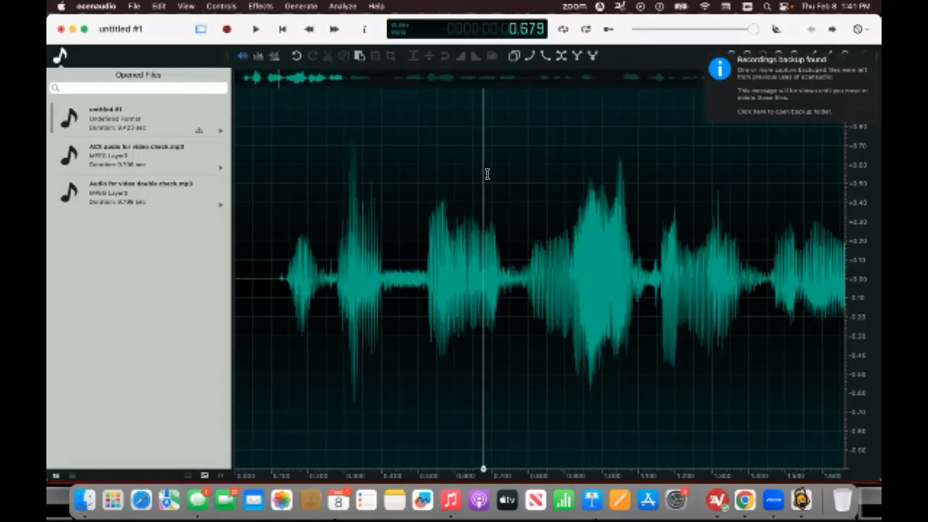
Export the recording as a 192 kbps MP3 named Number 4.
{"action": "left_click", "coordinate": [133, 9]}
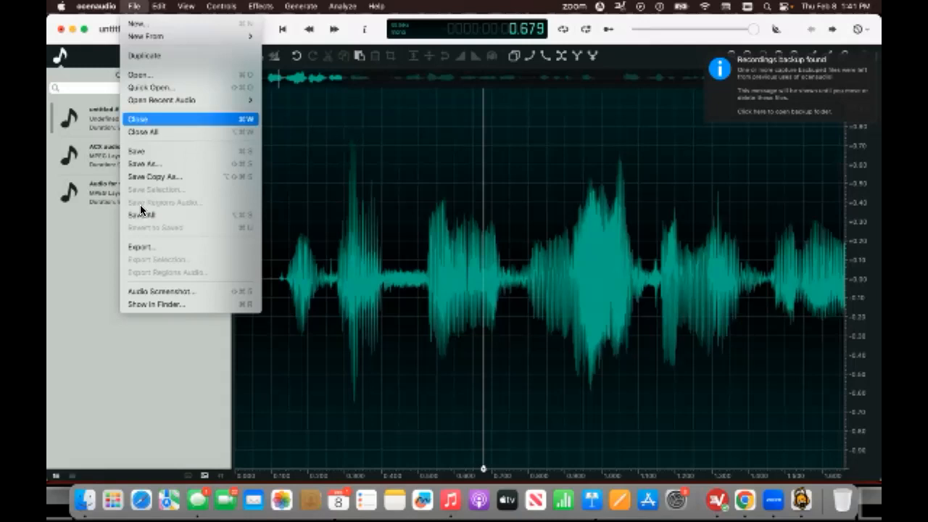
{"action": "left_click", "coordinate": [169, 247]}
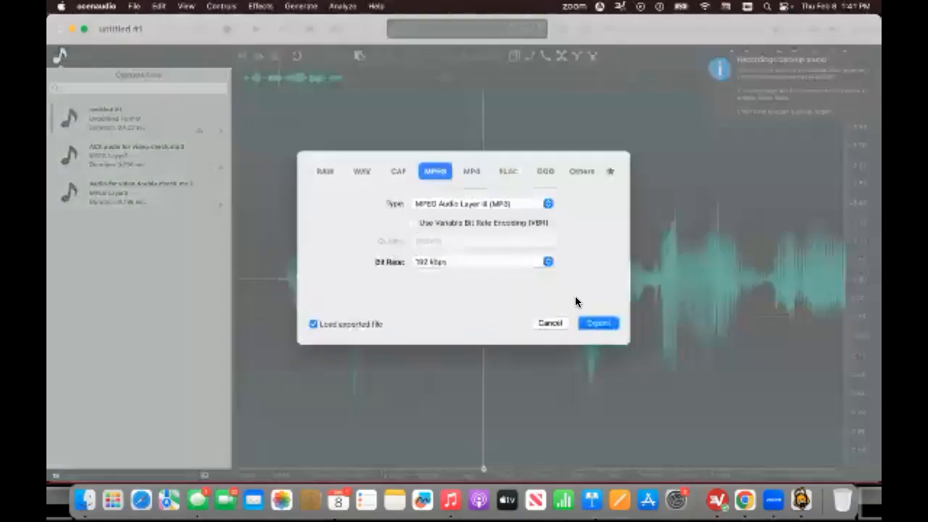
{"action": "left_click", "coordinate": [602, 326]}
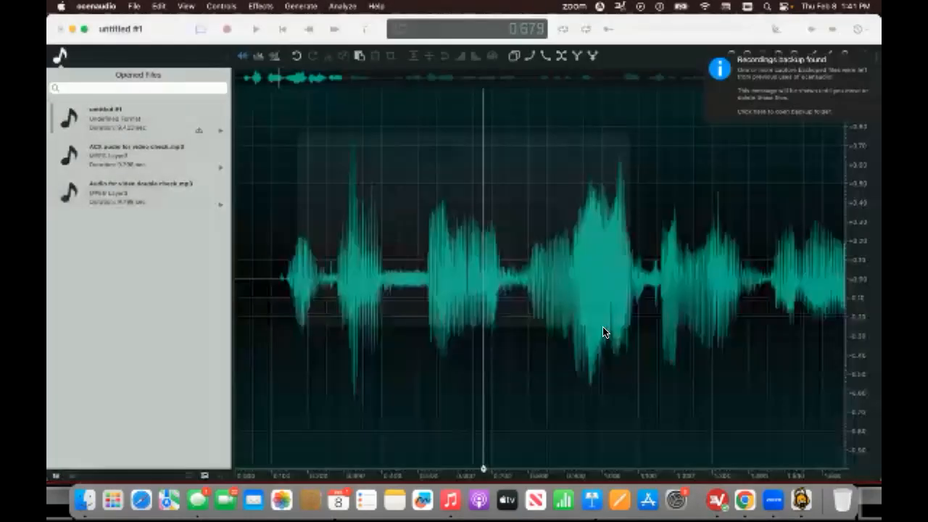
{"action": "key", "text": "BackSpace"}
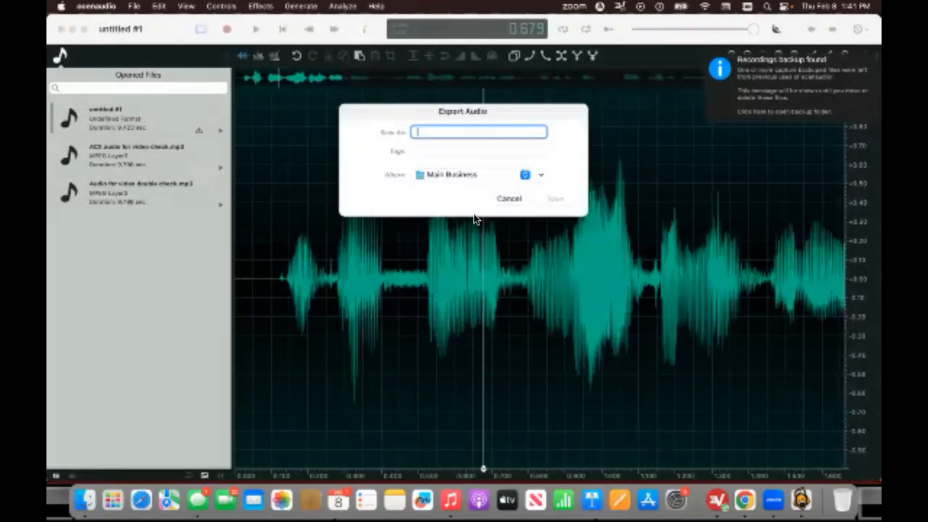
{"action": "type", "text": "Numb"}
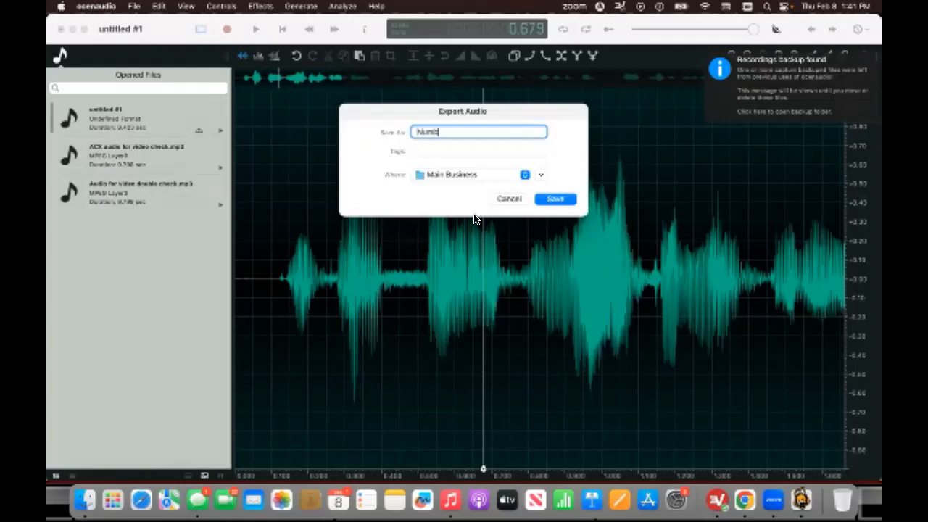
{"action": "type", "text": "er 4"}
{"action": "left_click", "coordinate": [555, 200]}
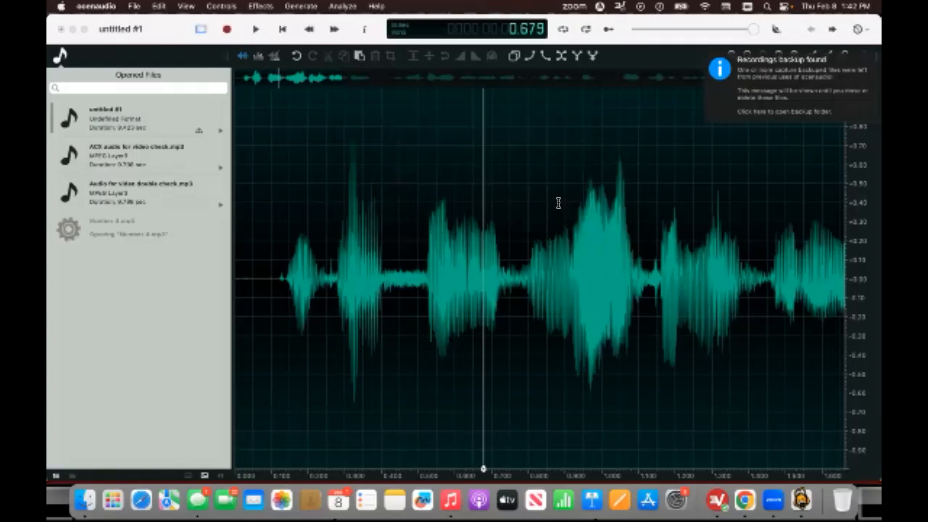
In Google Chrome, upload Number 4.mp3 to ACX Audio Lab and review its analysis.
{"action": "left_click", "coordinate": [745, 498]}
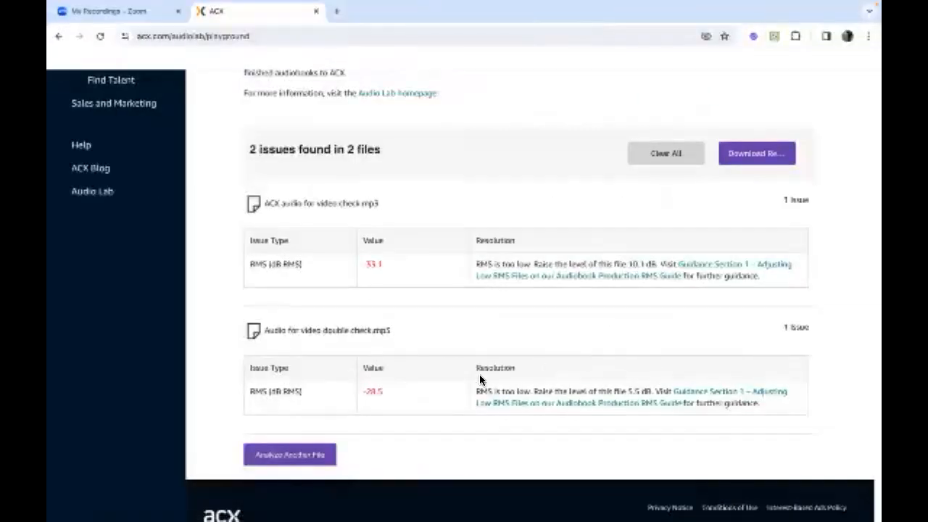
{"action": "left_click", "coordinate": [289, 455]}
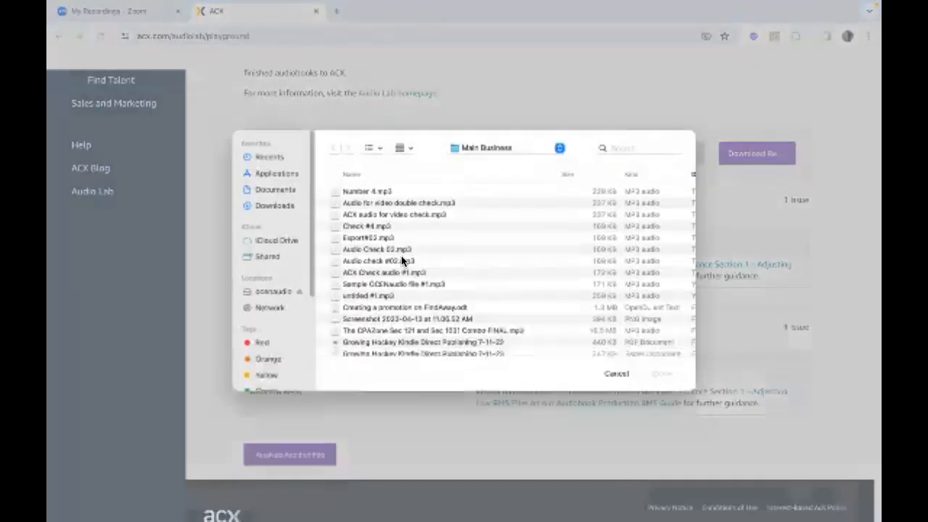
{"action": "left_click", "coordinate": [429, 190]}
{"action": "left_click", "coordinate": [664, 373]}
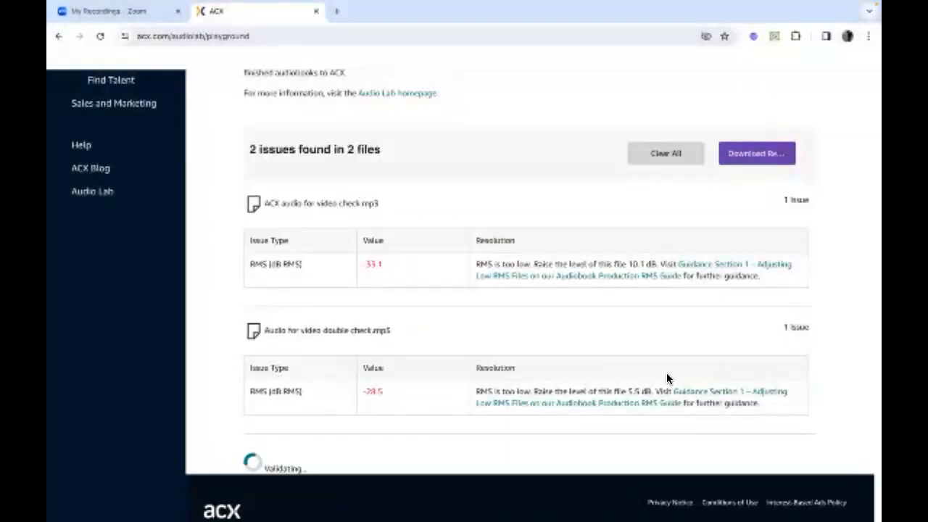
{"action": "scroll", "coordinate": [667, 378], "scroll_direction": "down", "scroll_amount": 2}
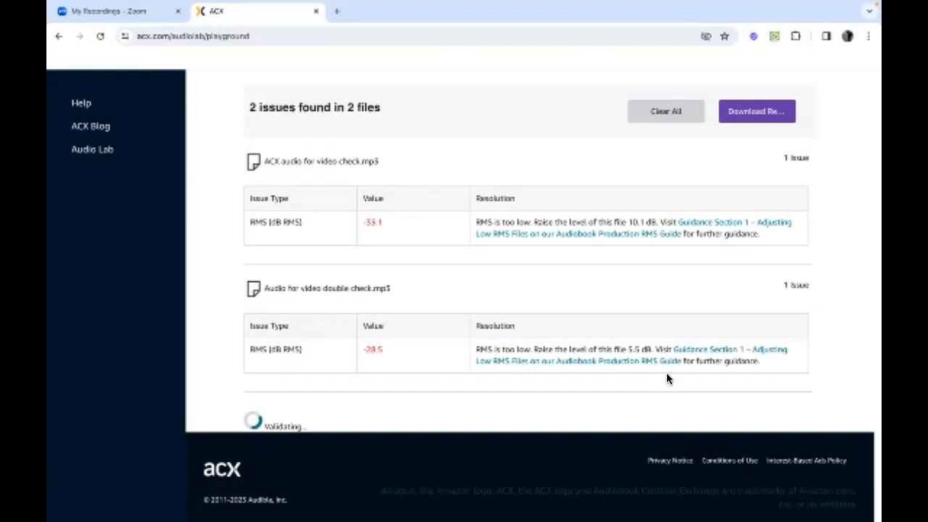
{"action": "scroll", "coordinate": [666, 377], "scroll_direction": "down", "scroll_amount": 2}
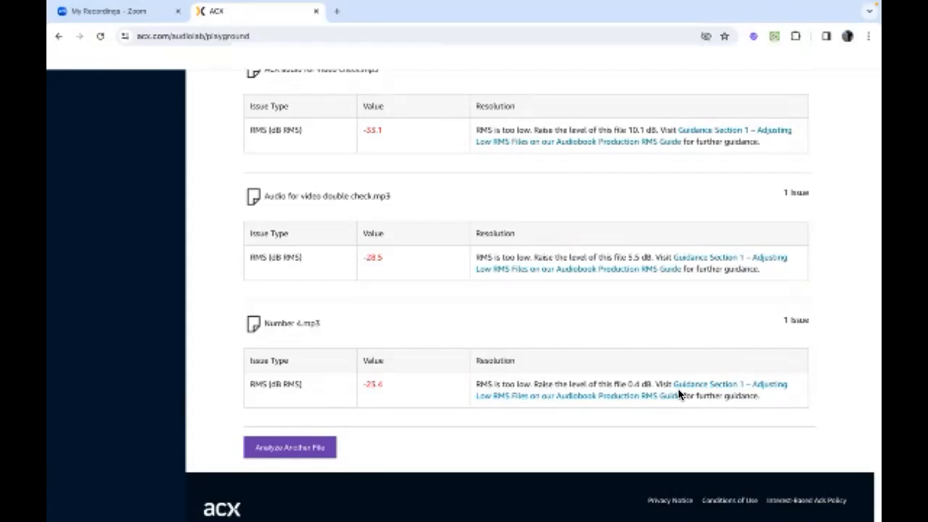
Back in ocenaudio, apply a 0.4 dB gain to the whole recording.
{"action": "mouse_move", "coordinate": [772, 504]}
{"action": "left_click", "coordinate": [773, 499]}
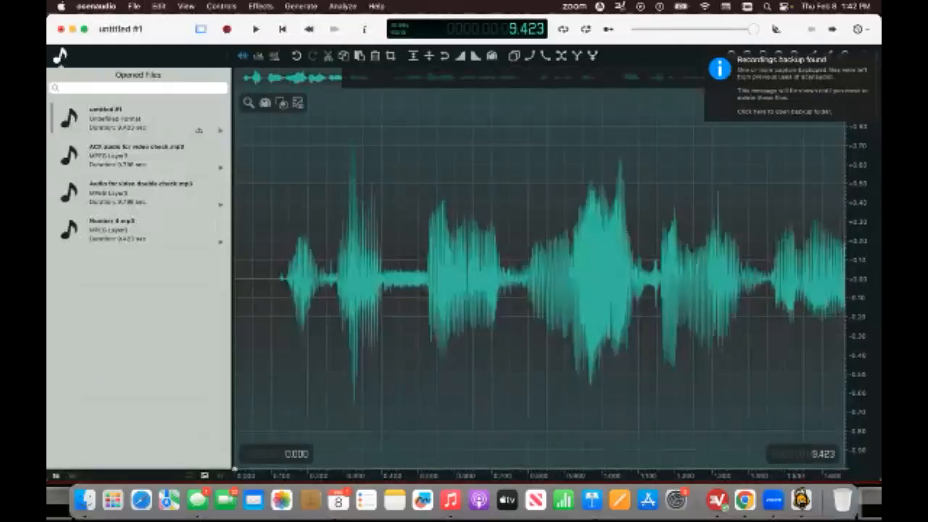
{"action": "left_click", "coordinate": [744, 500]}
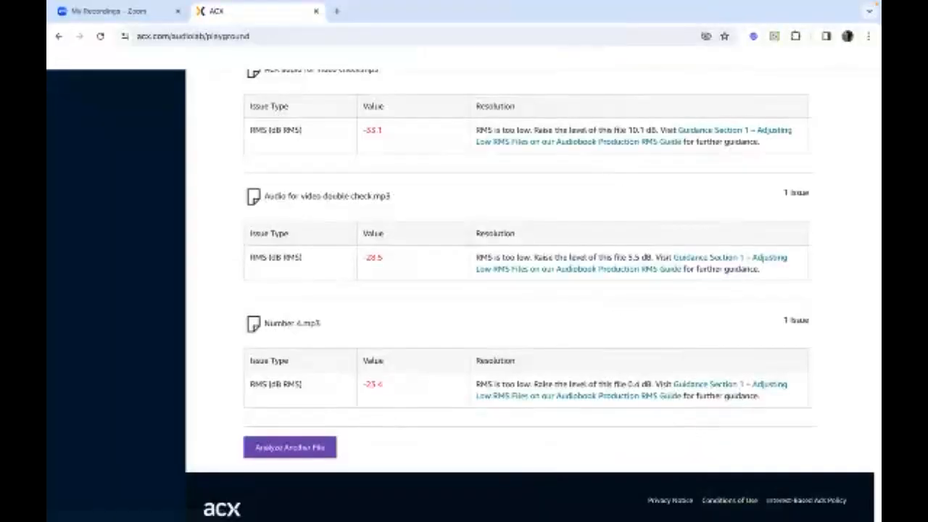
{"action": "left_click", "coordinate": [800, 499]}
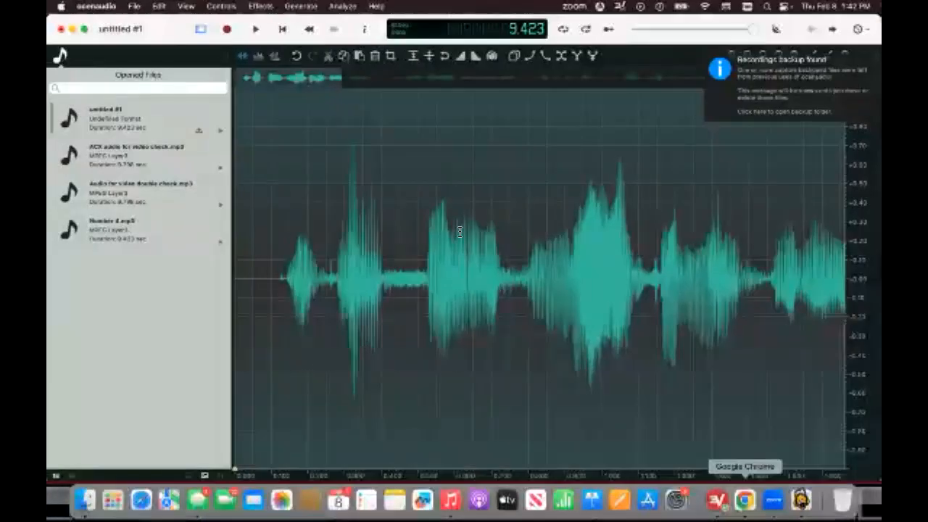
{"action": "left_click", "coordinate": [263, 7]}
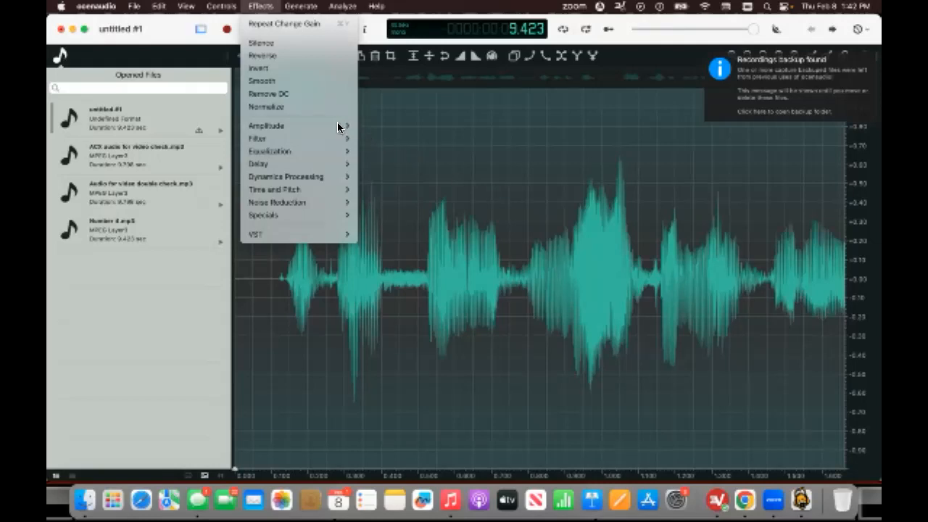
{"action": "mouse_move", "coordinate": [337, 127]}
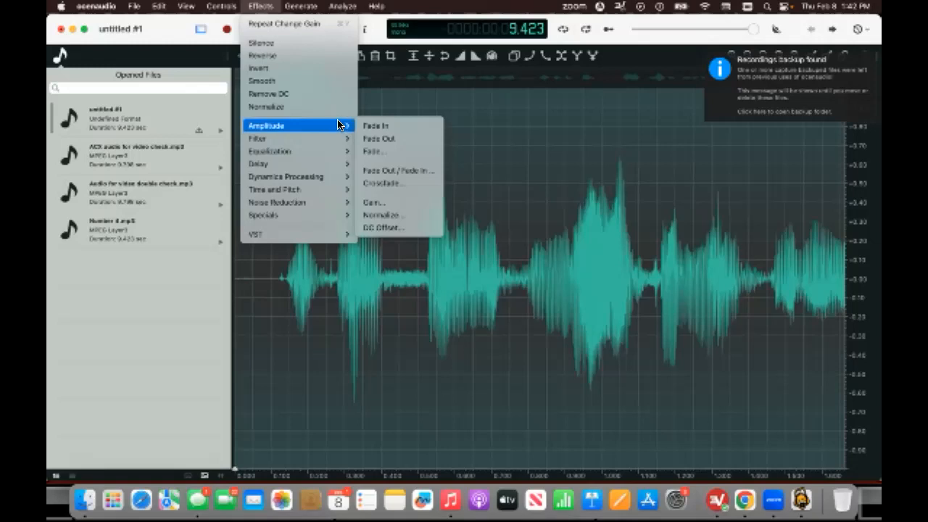
{"action": "left_click", "coordinate": [409, 204]}
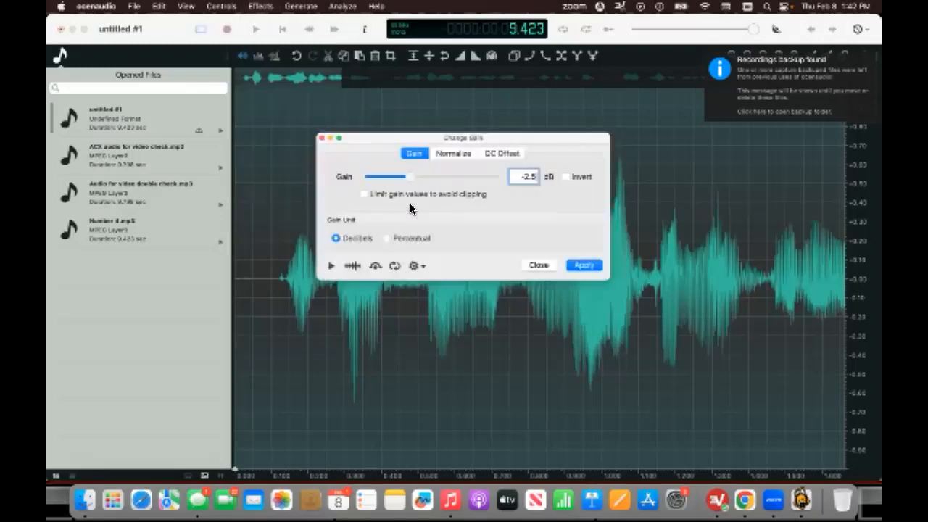
{"action": "key", "text": "BackSpace"}
{"action": "key", "text": "BackSpace"}
{"action": "key", "text": "BackSpace"}
{"action": "key", "text": "BackSpace"}
{"action": "type", "text": "0.4"}
{"action": "left_click", "coordinate": [585, 265]}
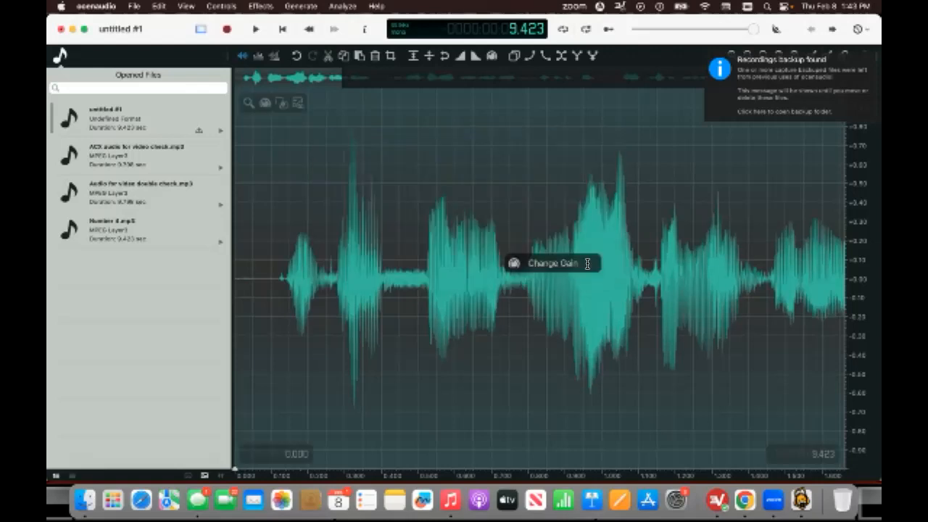
Export the recording as a 192 kbps MP3 named Number 5.
{"action": "left_click", "coordinate": [135, 7]}
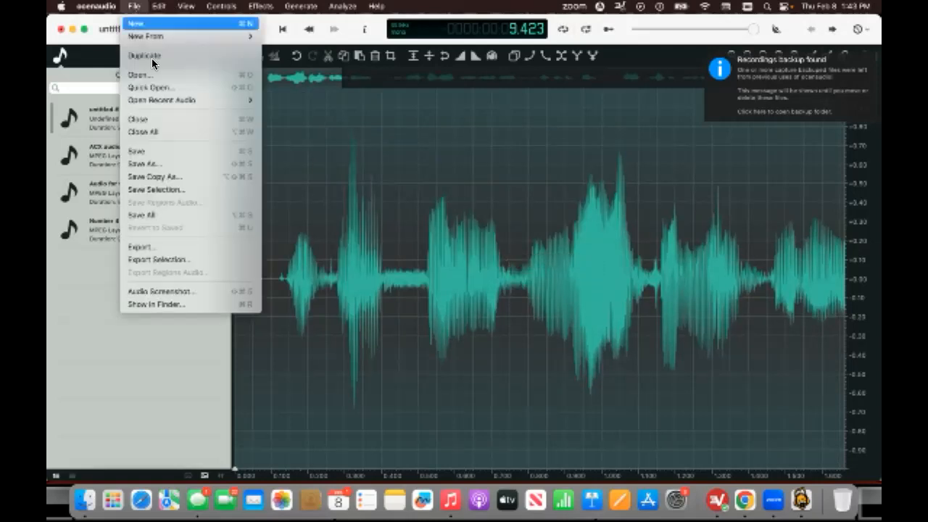
{"action": "left_click", "coordinate": [204, 247]}
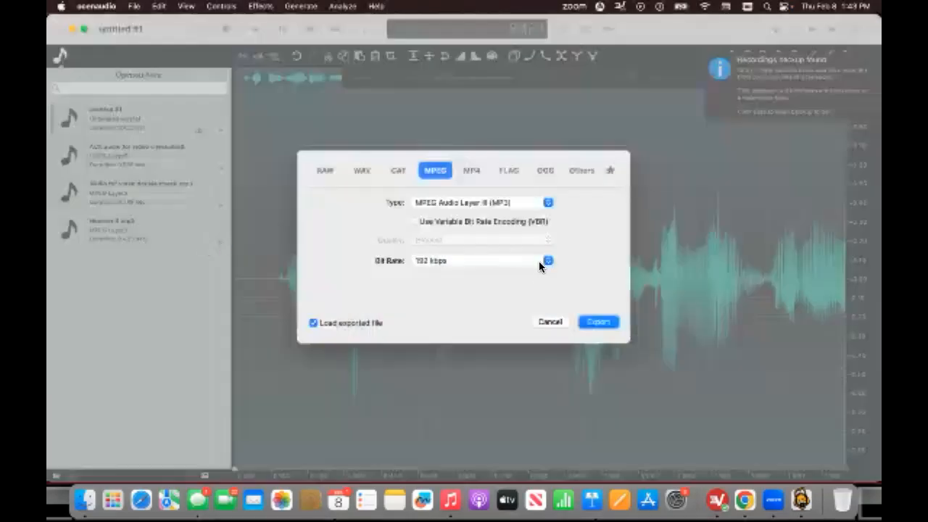
{"action": "left_click", "coordinate": [604, 324]}
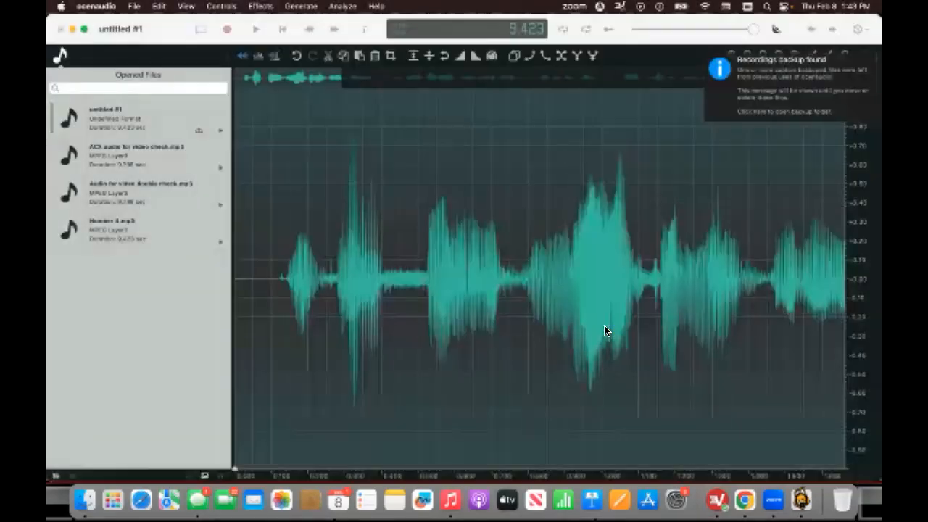
{"action": "key", "text": "BackSpace"}
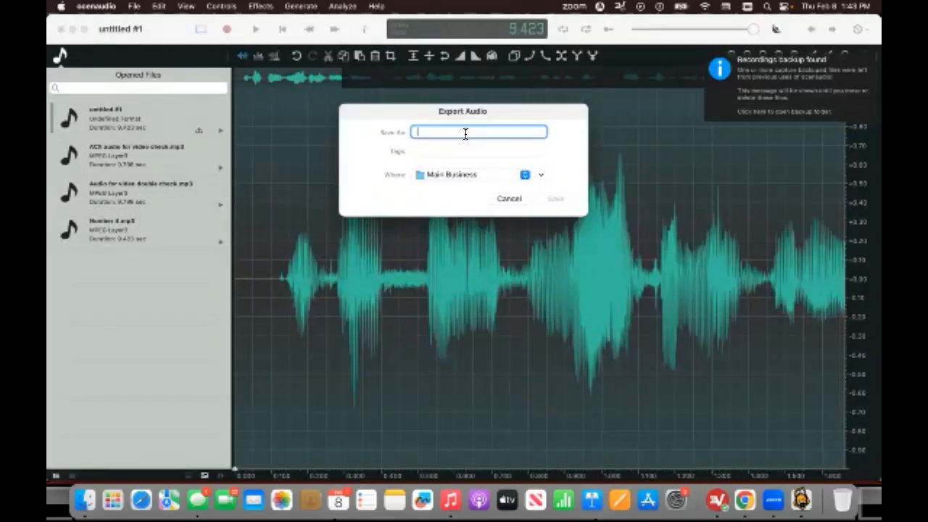
{"action": "type", "text": "Number 5"}
{"action": "left_click", "coordinate": [556, 199]}
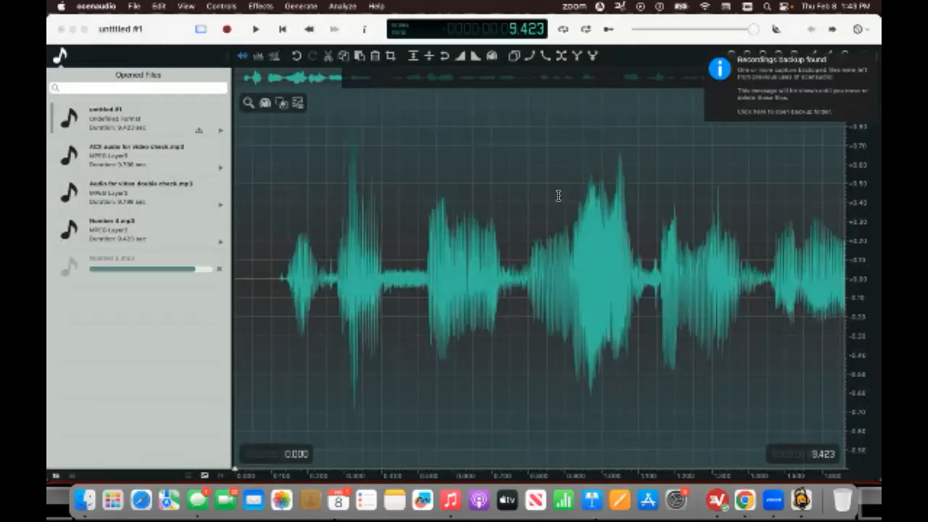
In Google Chrome, upload Number 5.mp3 to ACX Audio Lab and review its analysis results.
{"action": "left_click", "coordinate": [743, 501]}
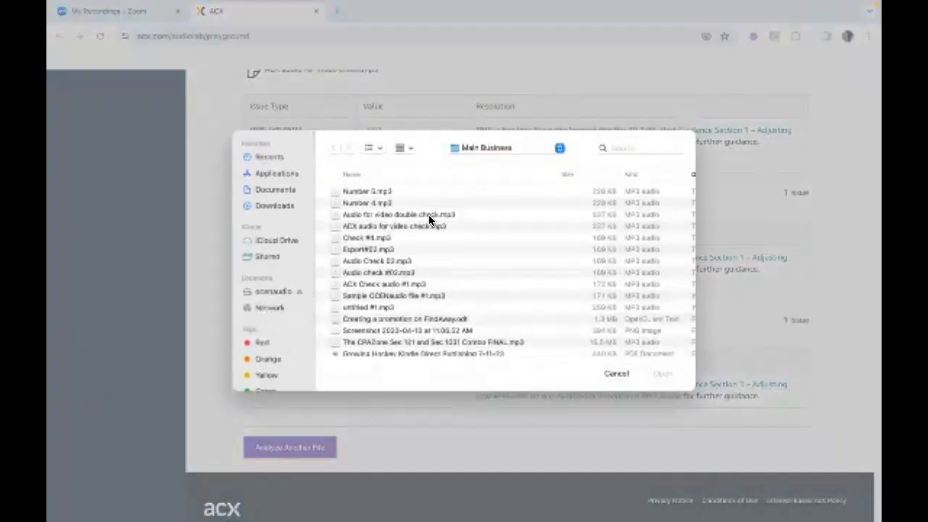
{"action": "left_click", "coordinate": [391, 190]}
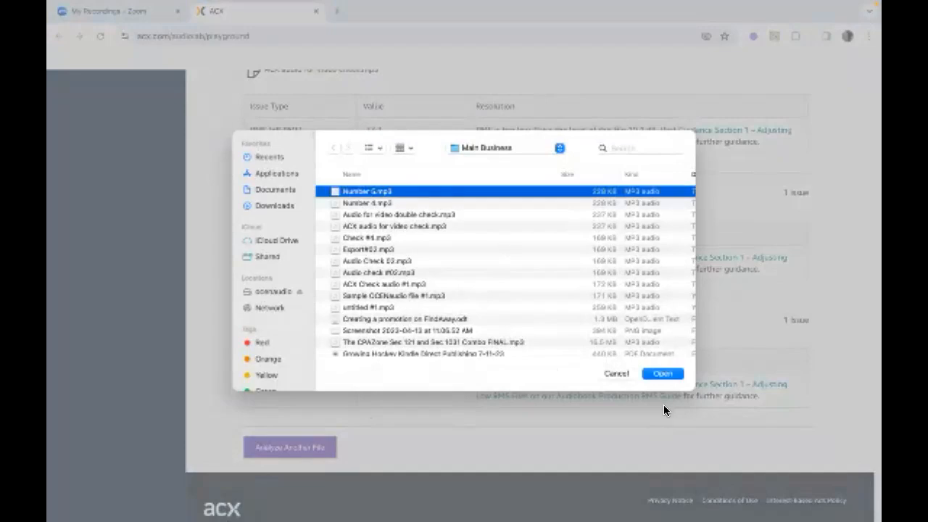
{"action": "left_click", "coordinate": [664, 374]}
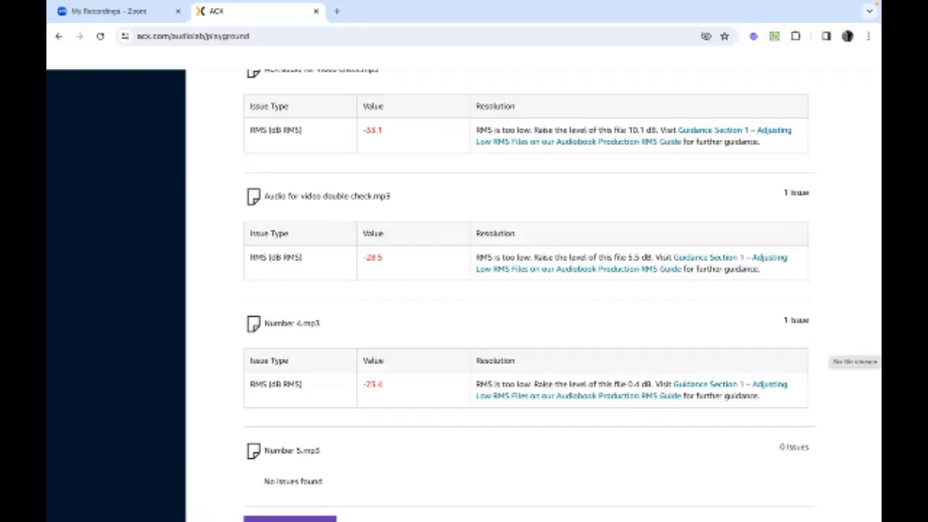
{"action": "scroll", "coordinate": [533, 295], "scroll_direction": "down", "scroll_amount": 2}
{"action": "scroll", "coordinate": [533, 295], "scroll_direction": "up", "scroll_amount": 3}
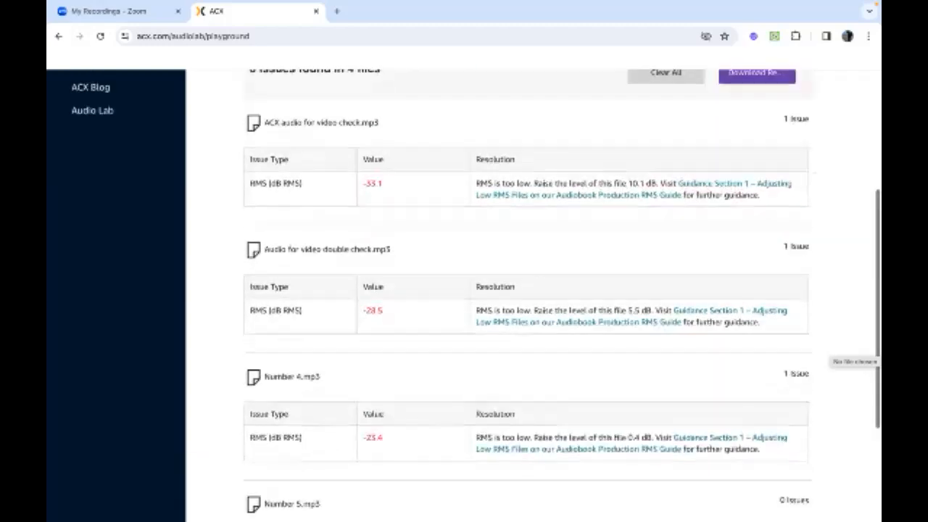
{"action": "scroll", "coordinate": [476, 295], "scroll_direction": "up", "scroll_amount": 1}
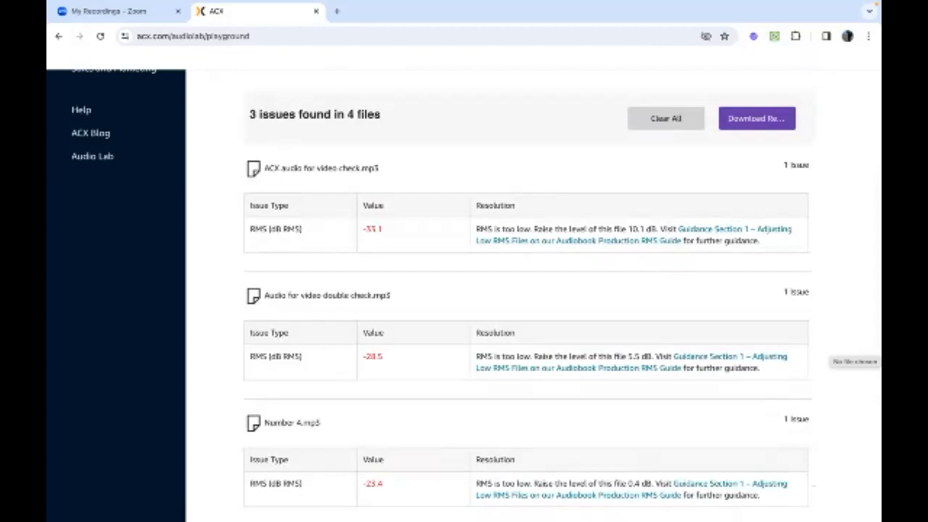
{"action": "scroll", "coordinate": [476, 294], "scroll_direction": "up", "scroll_amount": 2}
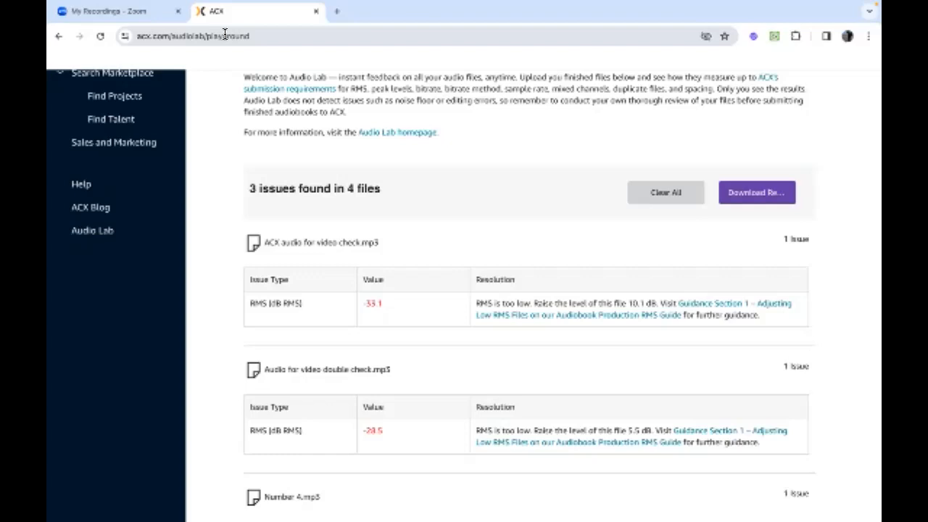
{"action": "mouse_move", "coordinate": [422, 500]}
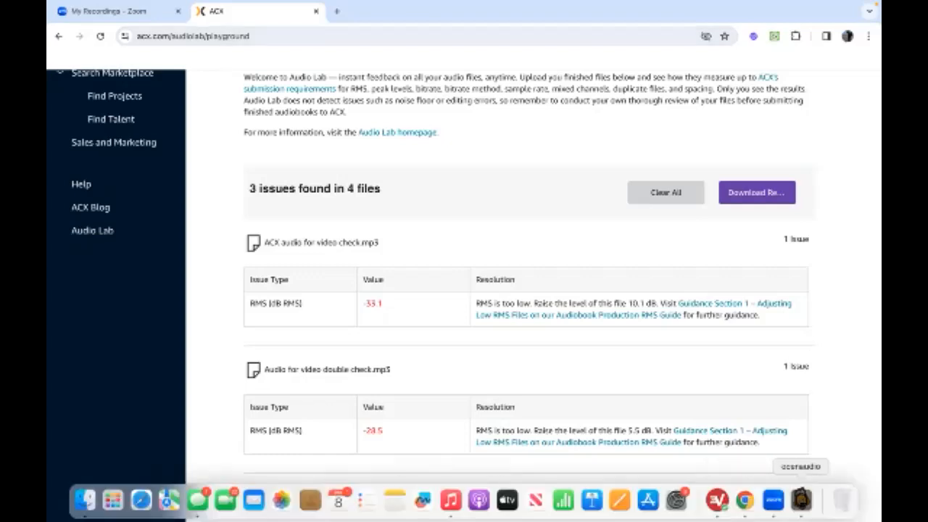
{"action": "left_click", "coordinate": [801, 500]}
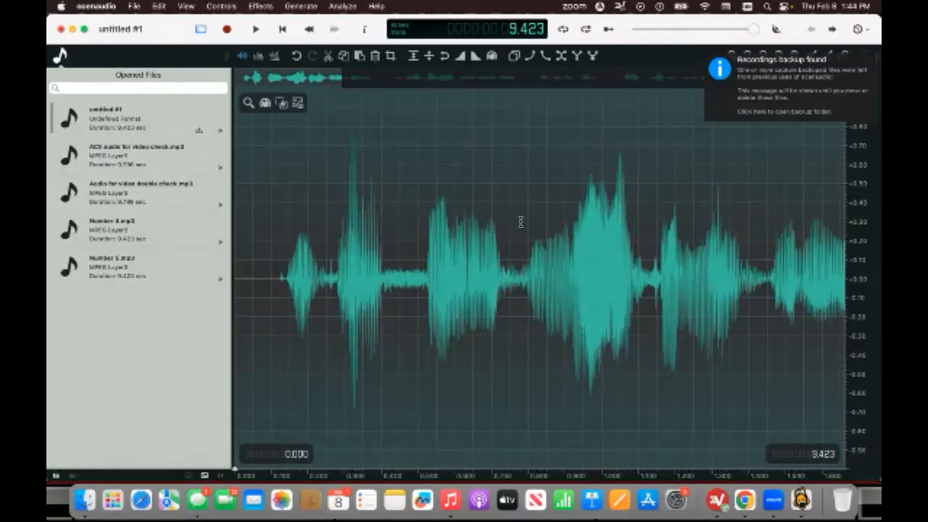
{"action": "scroll", "coordinate": [519, 208], "scroll_direction": "right", "scroll_amount": 10}
{"action": "scroll", "coordinate": [521, 207], "scroll_direction": "left", "scroll_amount": 10}
{"action": "key", "text": "Escape"}
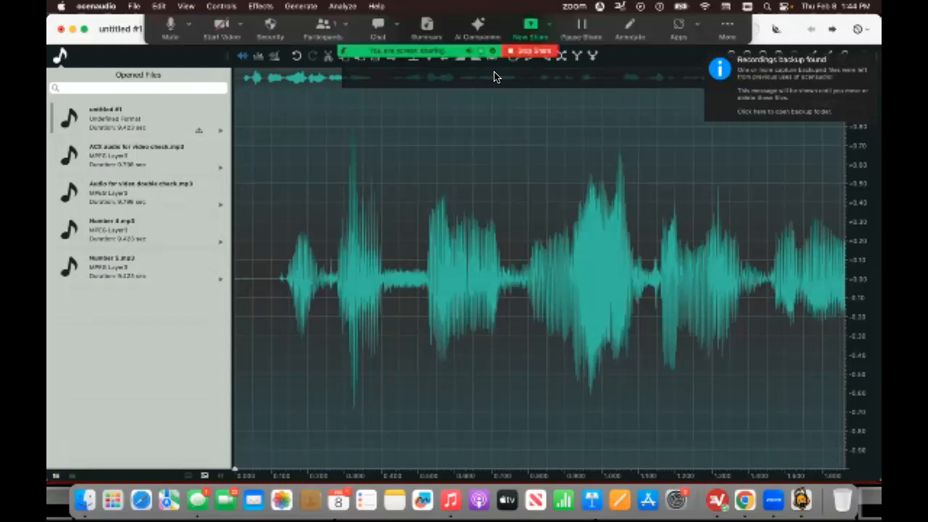
{"action": "left_click", "coordinate": [732, 31]}
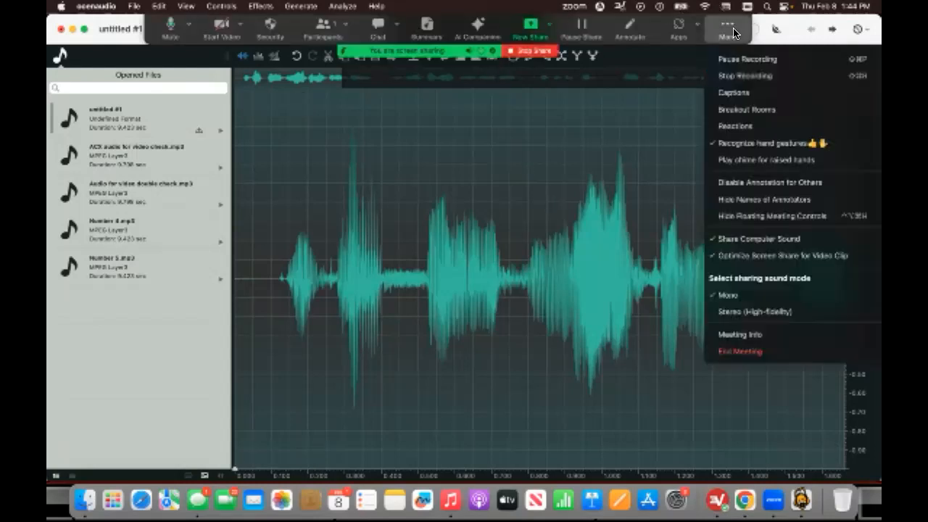
{"action": "left_click", "coordinate": [783, 352]}
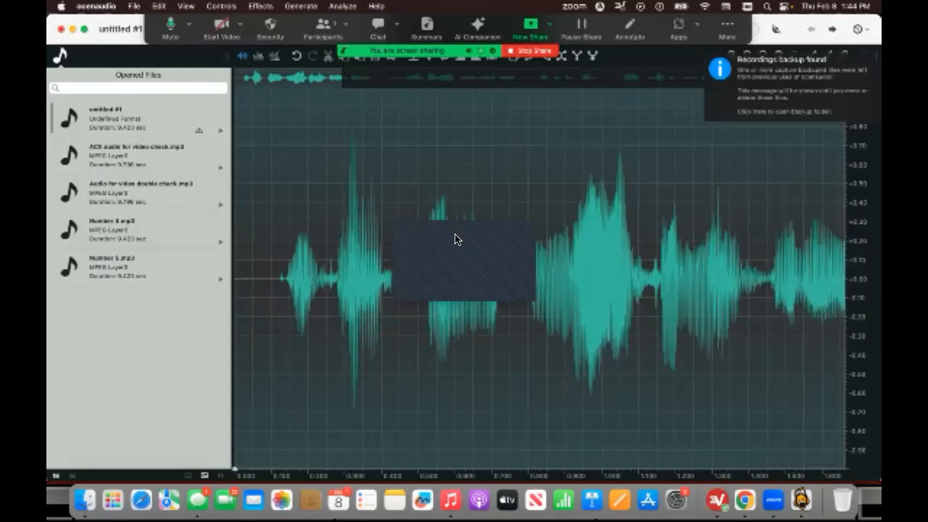